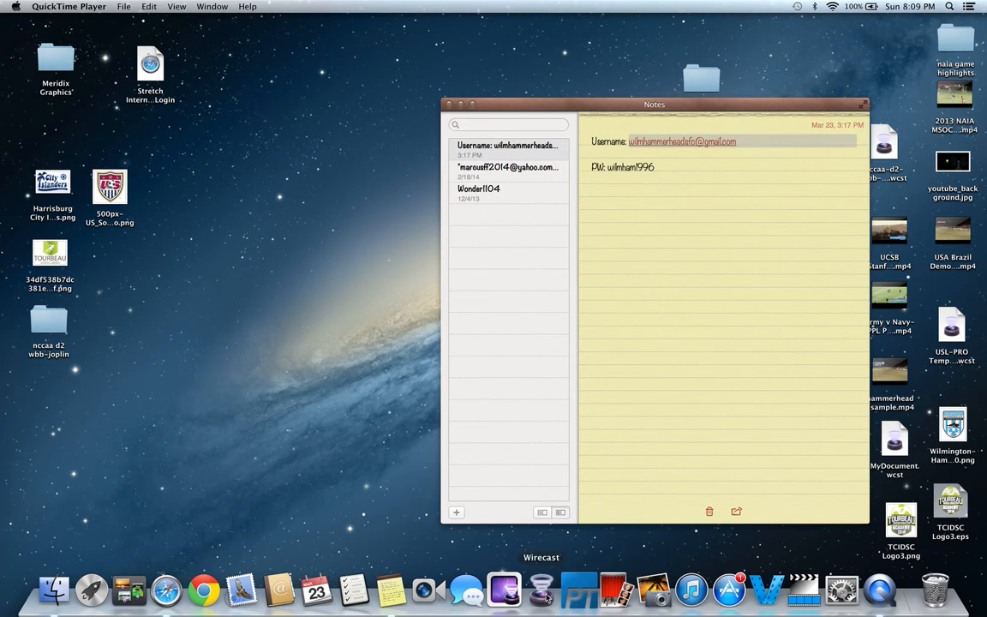
Launch Wirecast, enlarge the untitled window and open the recent document MyDocument.wcst.
left_click(547, 596)
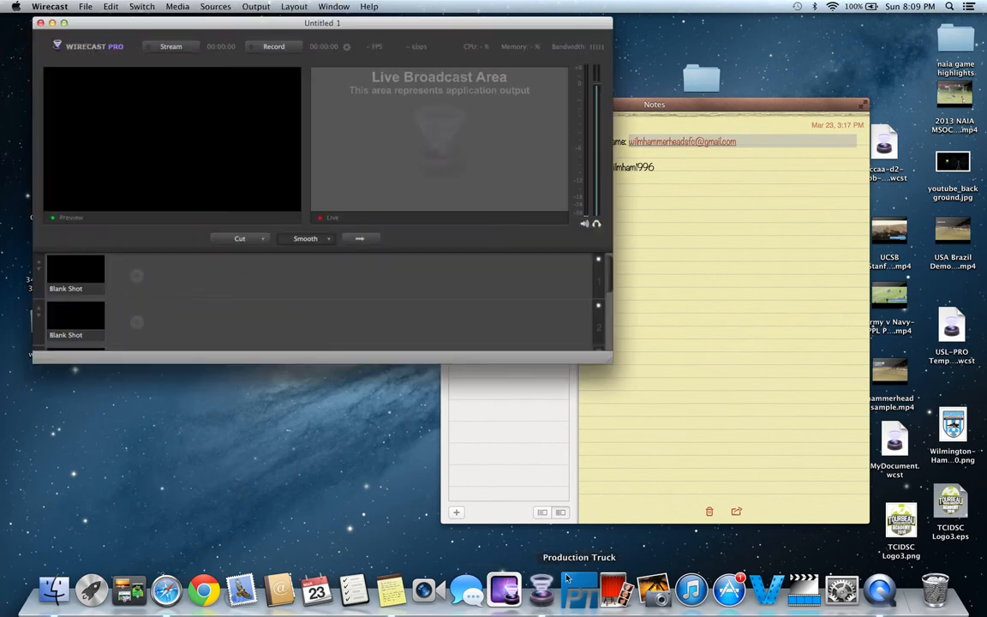
left_click_drag(605, 362, 742, 412)
left_click(85, 6)
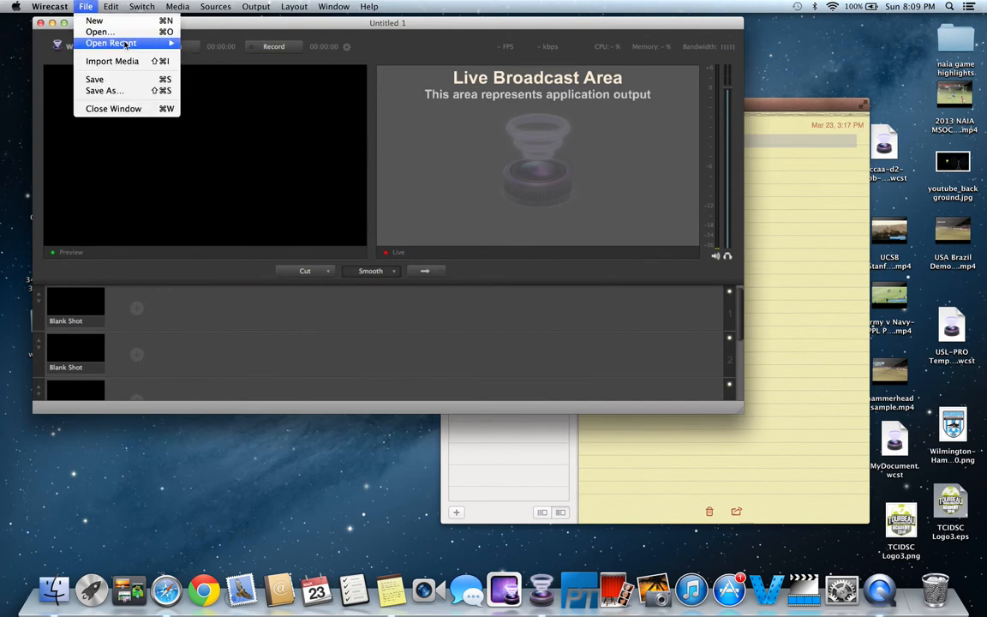
mouse_move(114, 42)
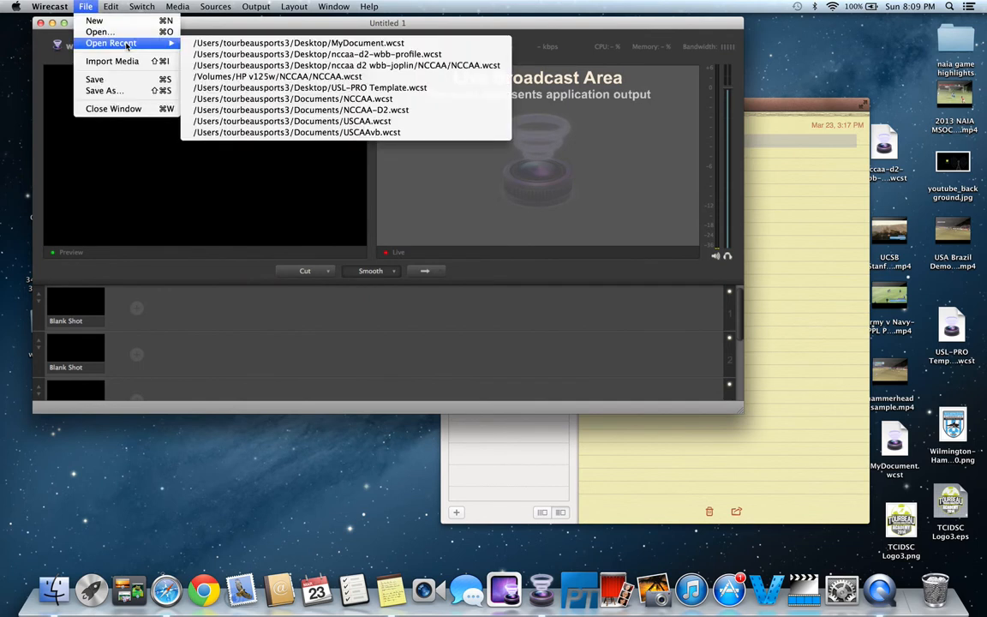
left_click(189, 42)
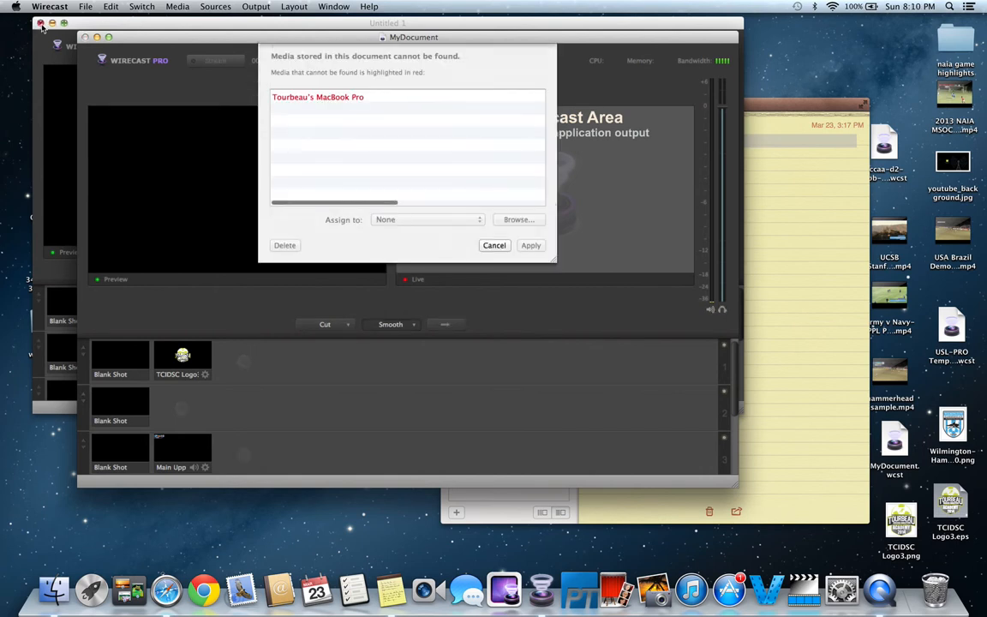
Delete the missing MacBook Pro media entry from the document and apply the change.
left_click(343, 101)
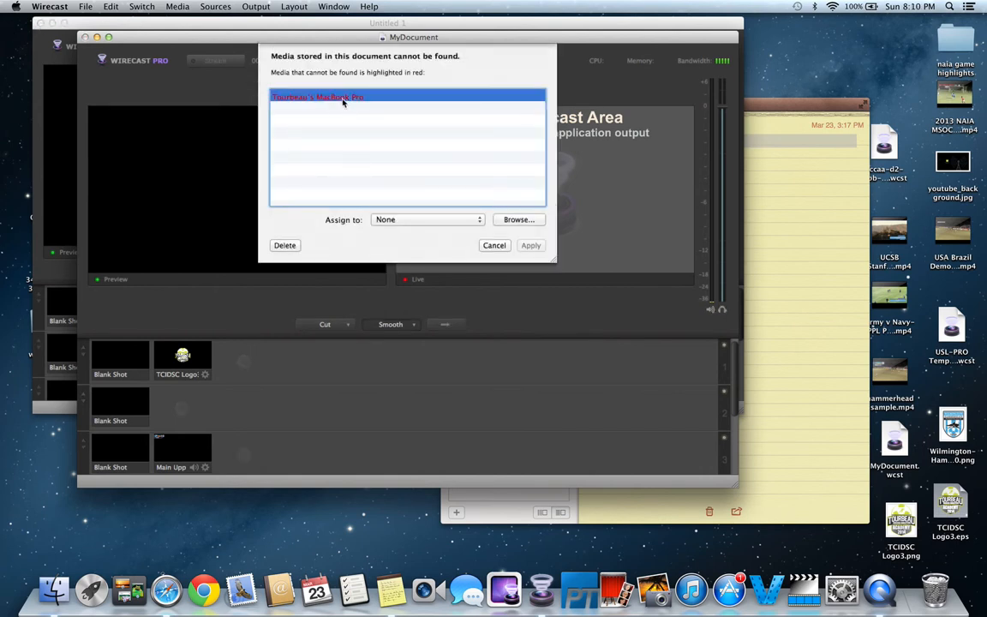
left_click(428, 220)
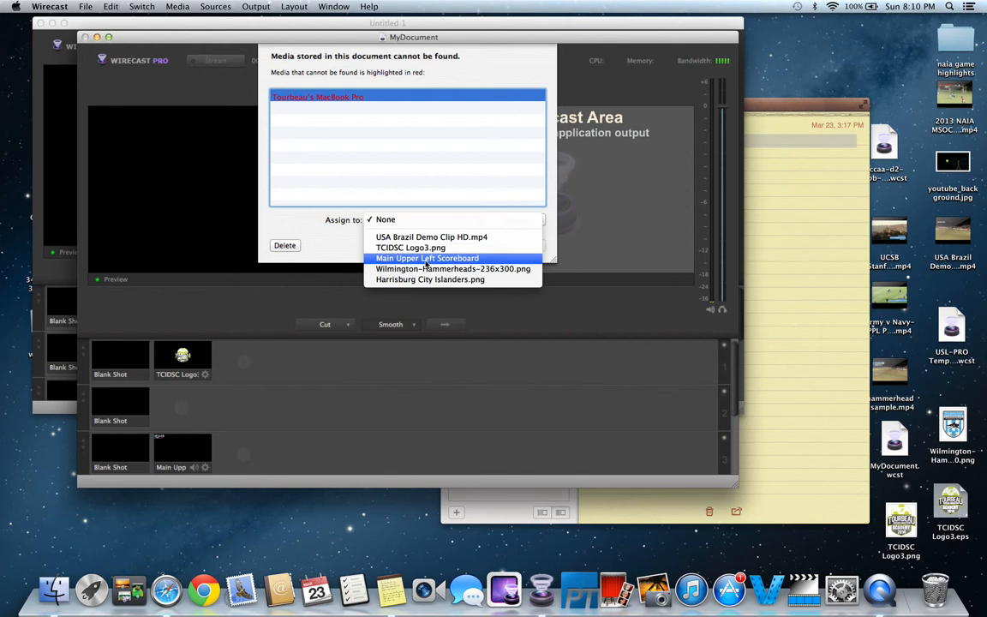
left_click(359, 246)
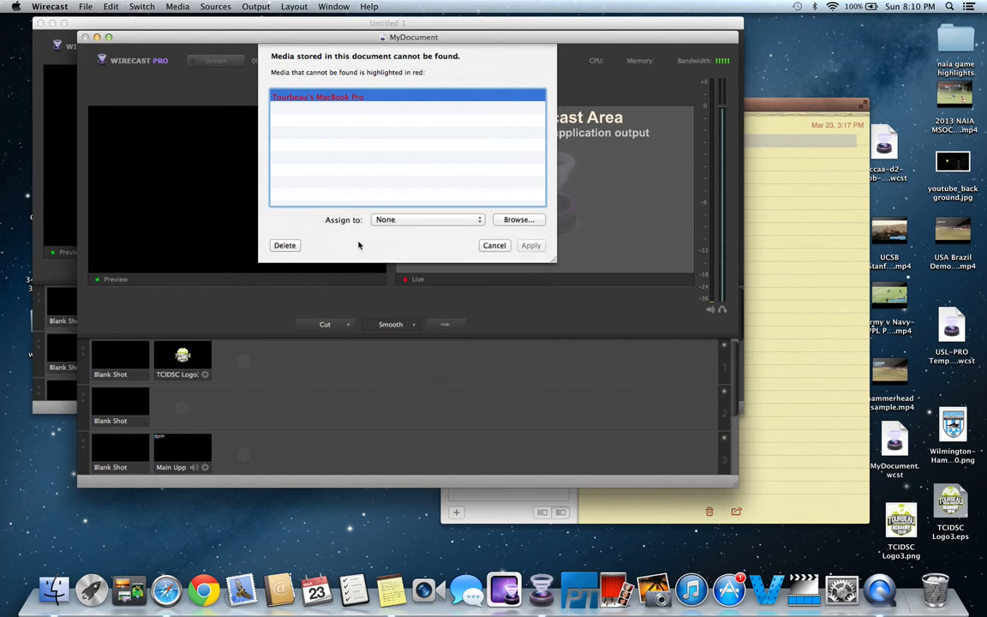
left_click(285, 245)
left_click(528, 245)
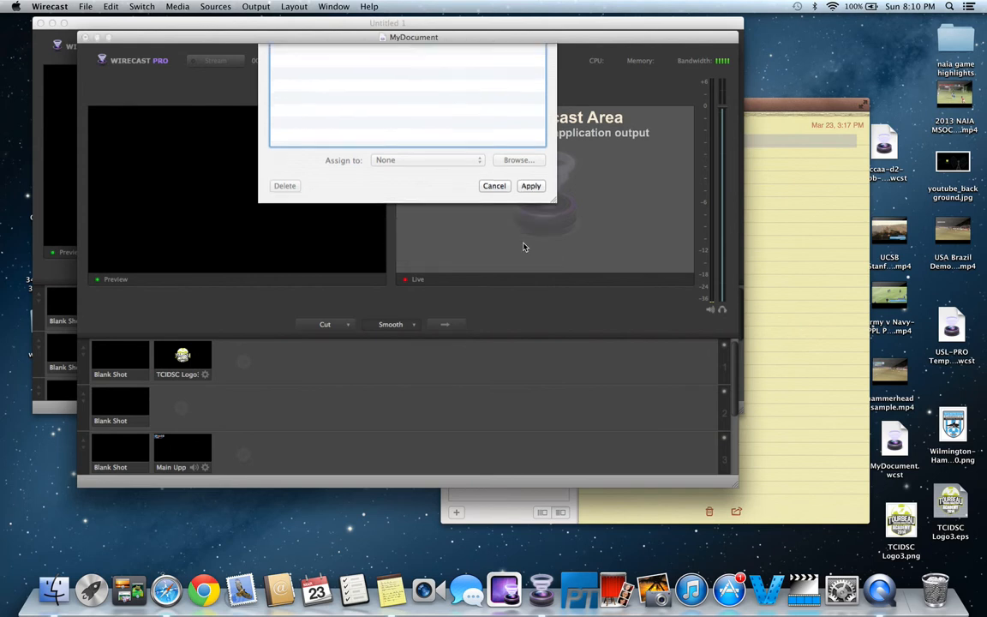
Send the TCIDSC Logo shot to the live output and close the Untitled 1 document window.
left_click(180, 354)
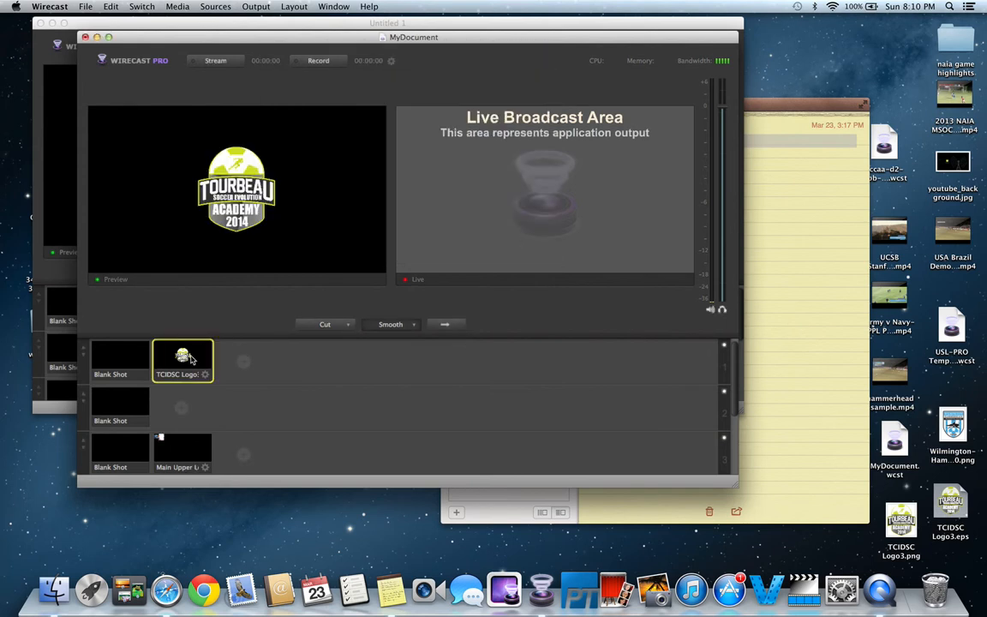
left_click(445, 325)
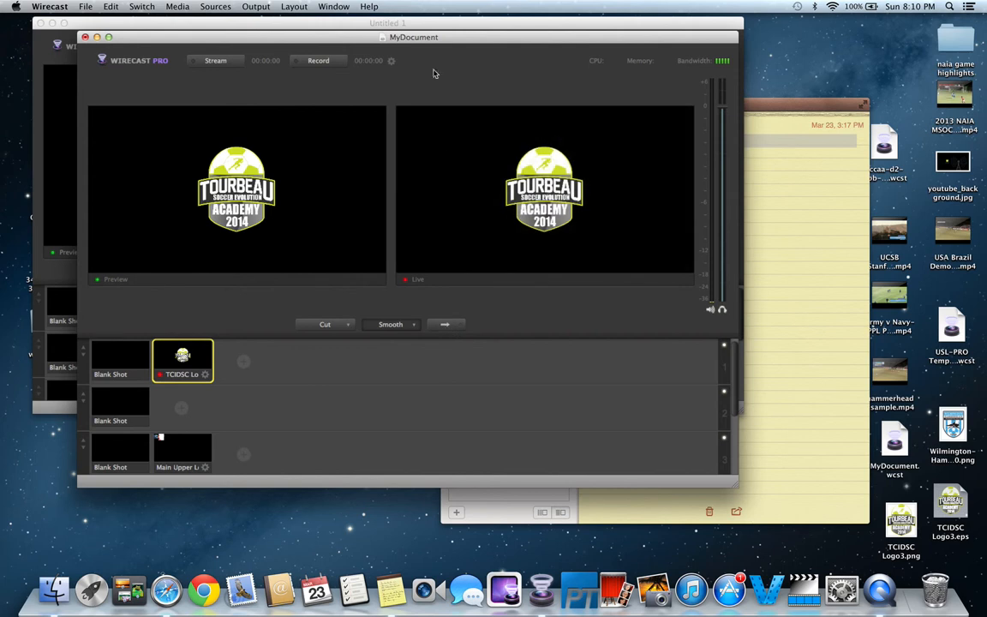
left_click(41, 23)
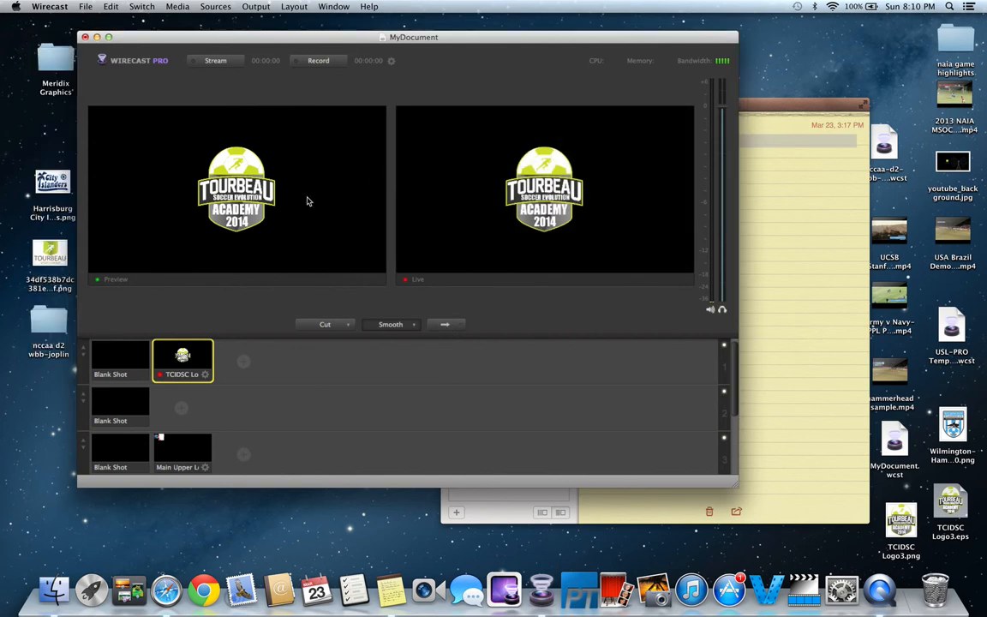
Add an RTMP Server output in the output settings and change its destination to YouTube.
left_click(300, 6)
mouse_move(256, 6)
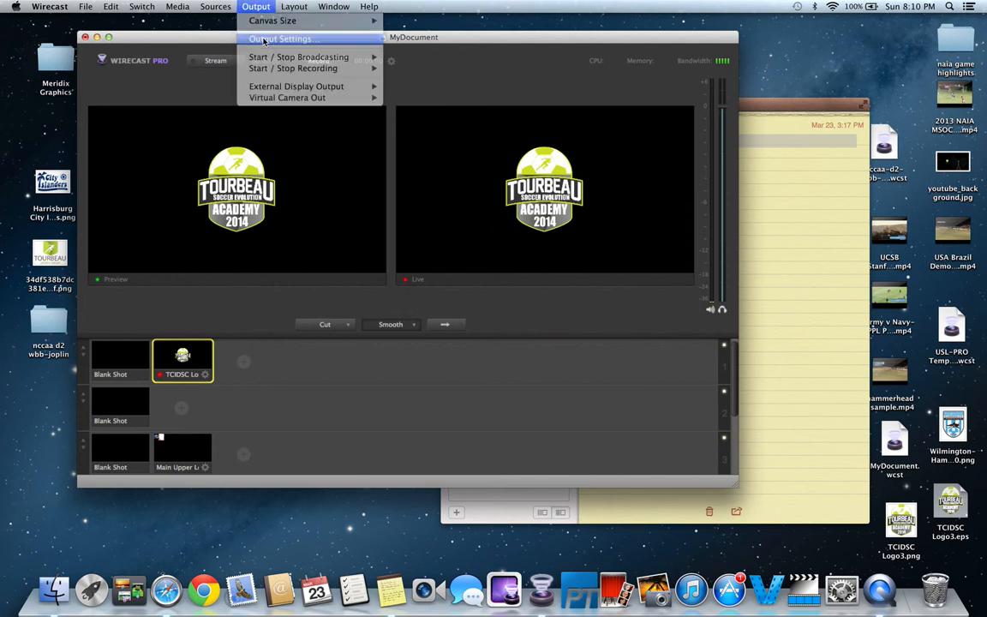
left_click(263, 41)
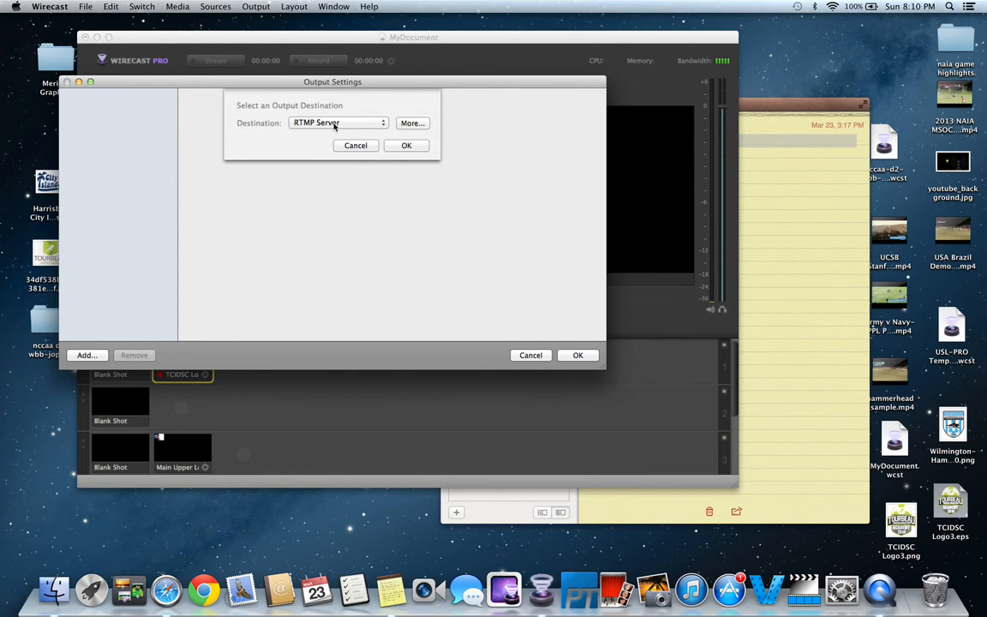
left_click(334, 124)
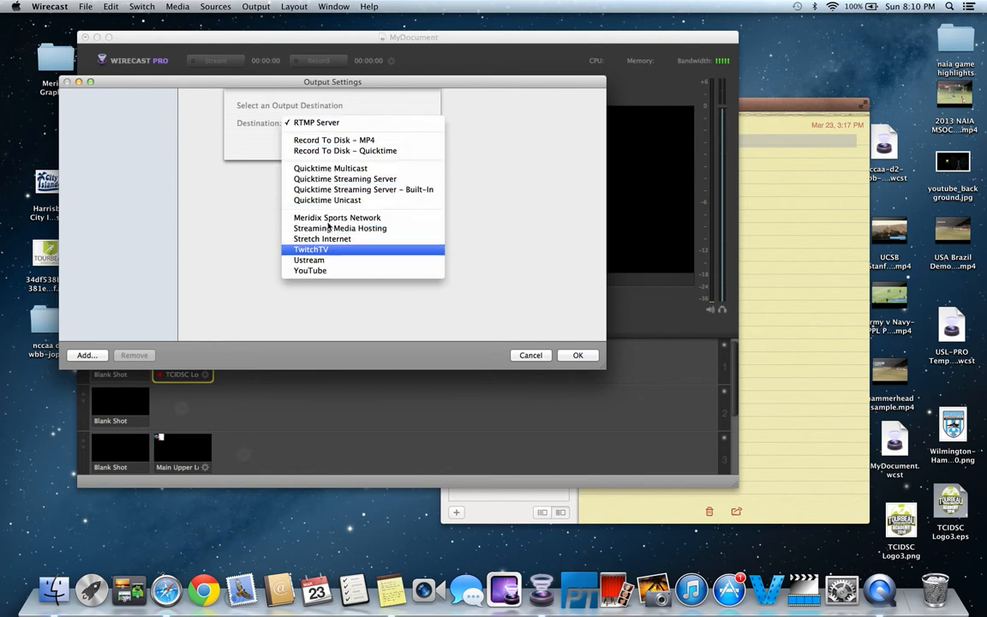
left_click(257, 142)
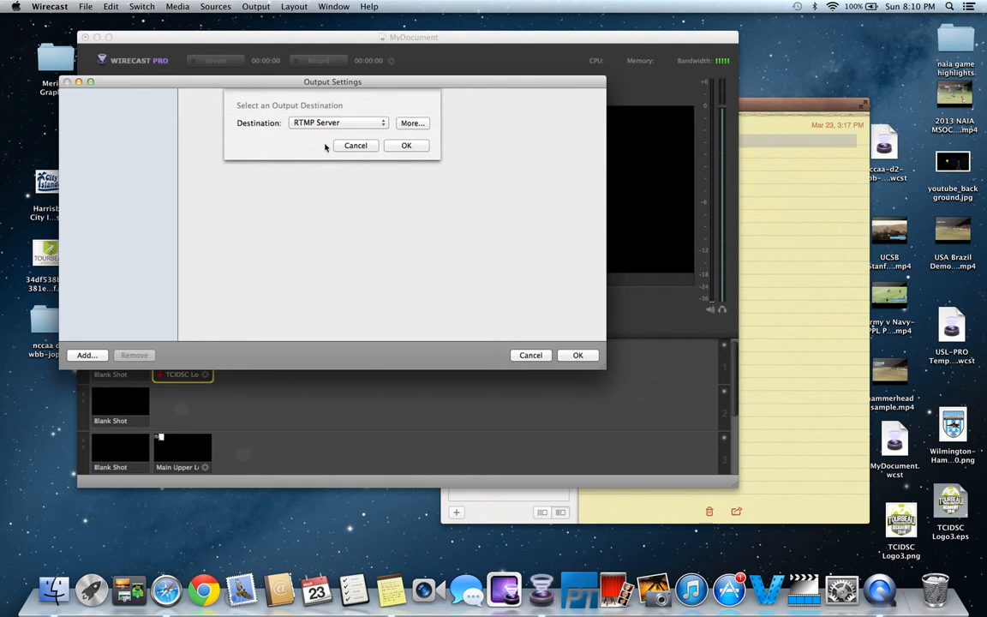
left_click(404, 146)
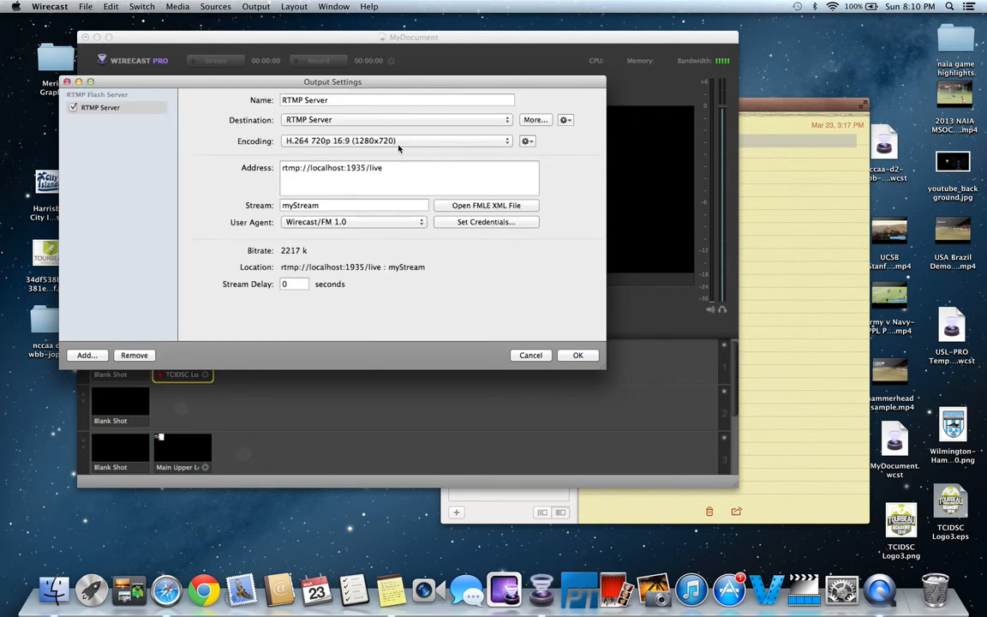
left_click(380, 119)
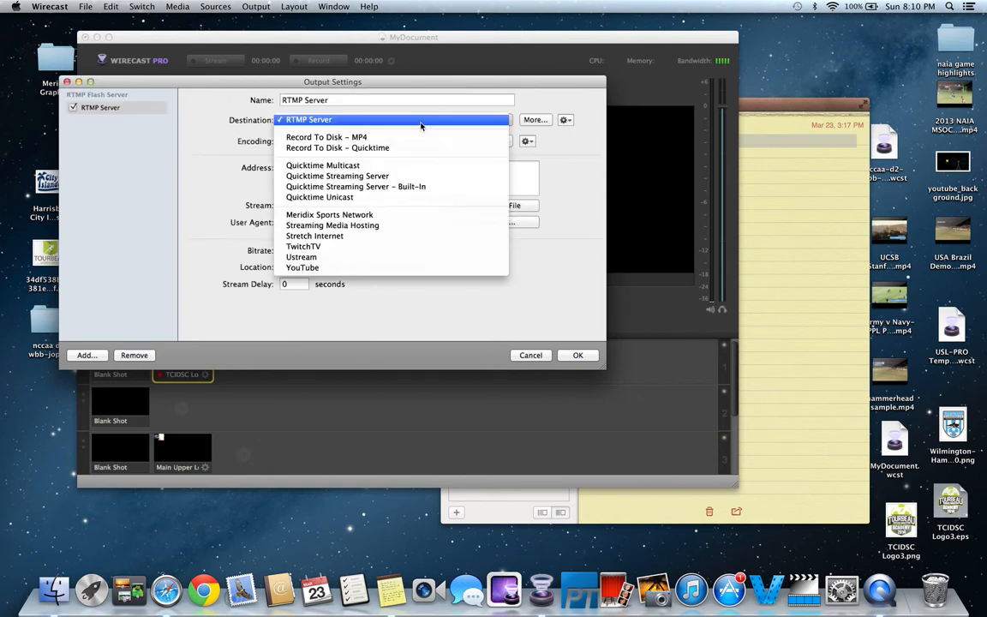
left_click(388, 269)
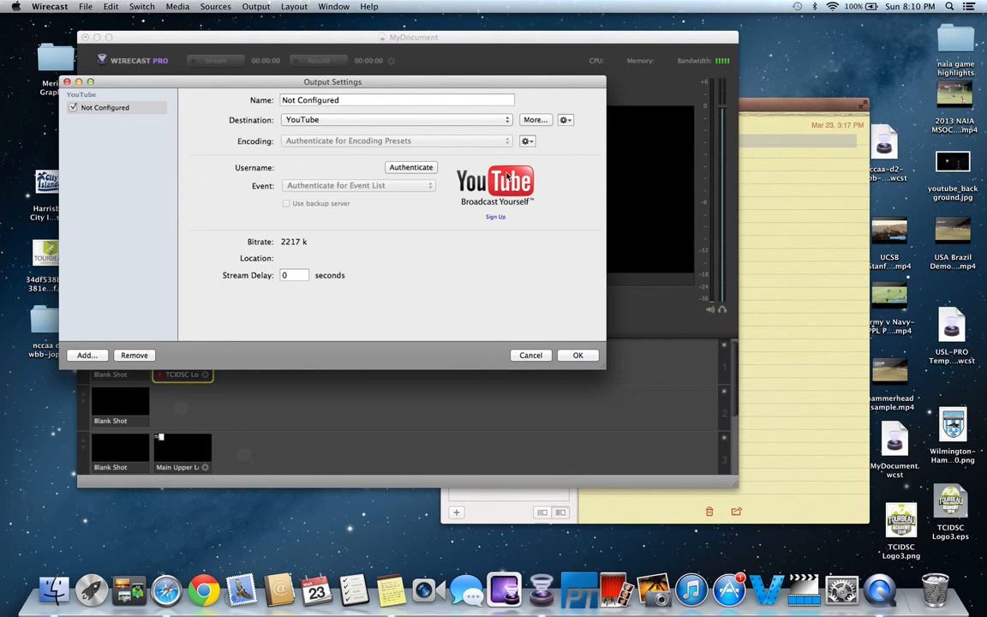
Authenticate the YouTube output with the Google account's e-mail and password, and accept the permissions Wirecast requests.
left_click(415, 168)
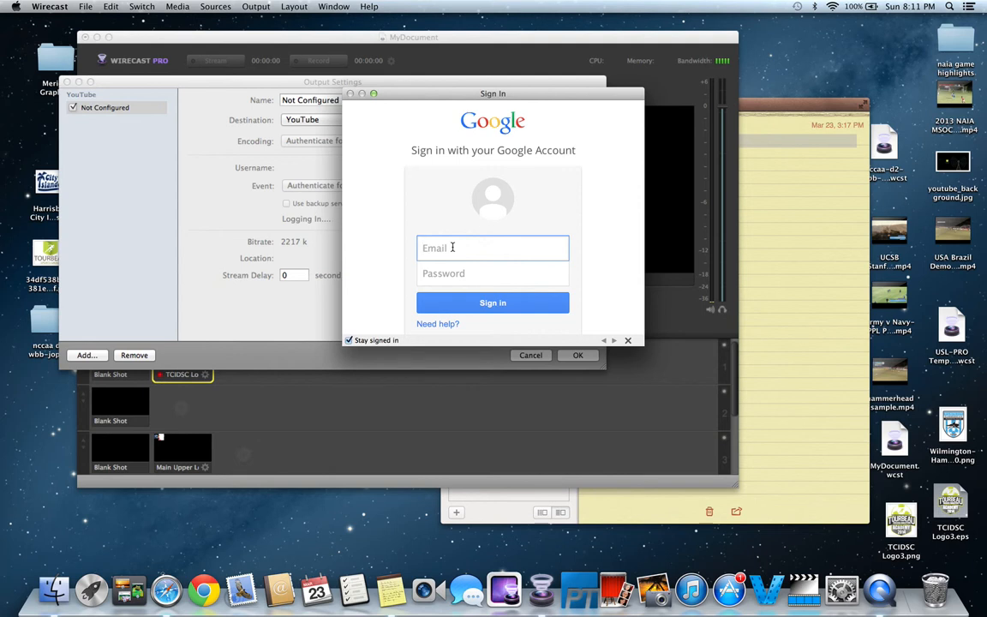
key("super+v")
left_click(461, 281)
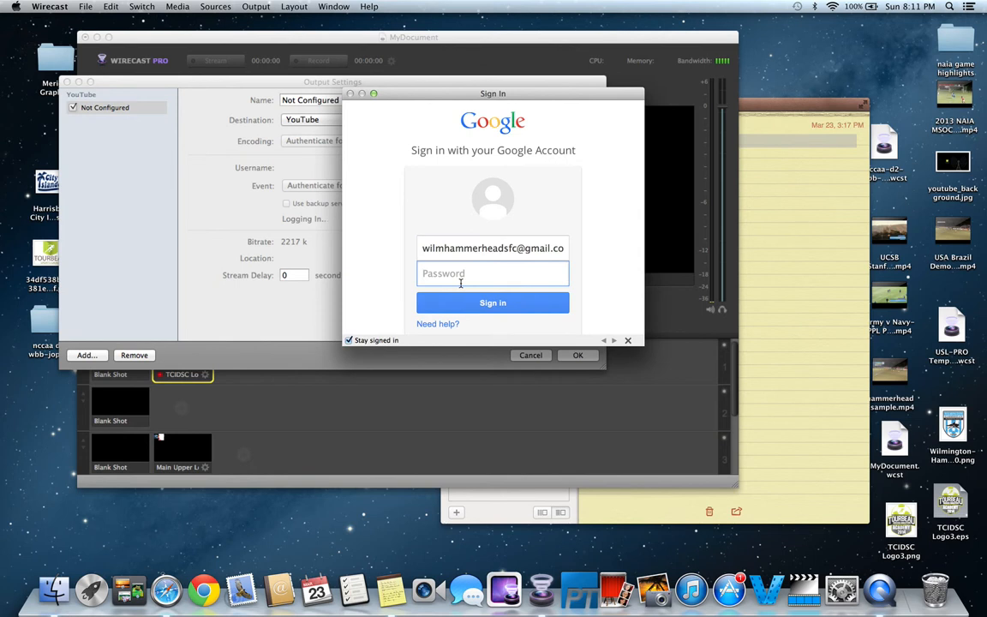
type("•••••••••••")
left_click(493, 303)
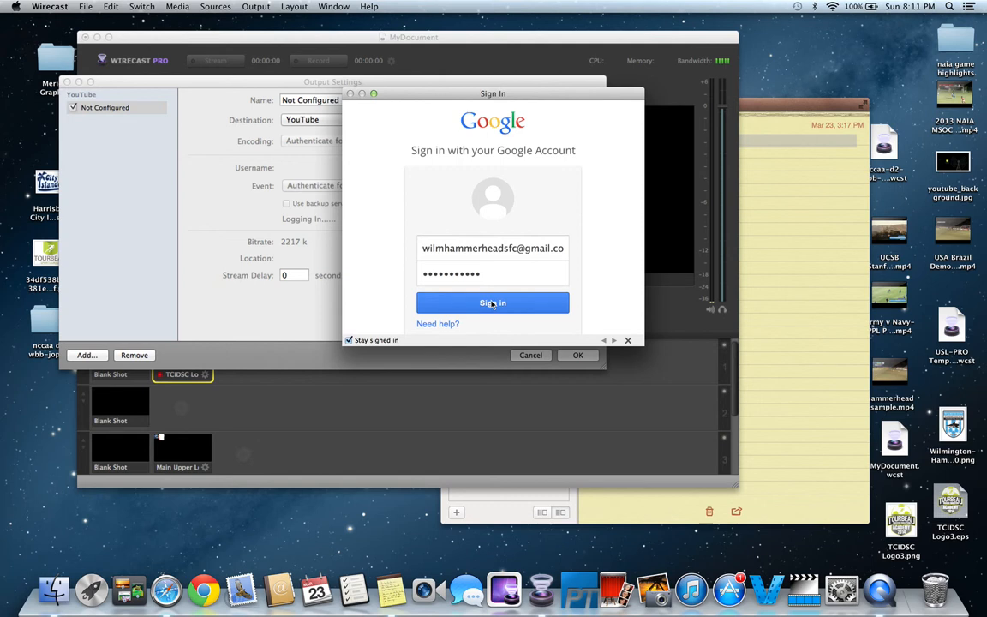
scroll(547, 231, "down", 2)
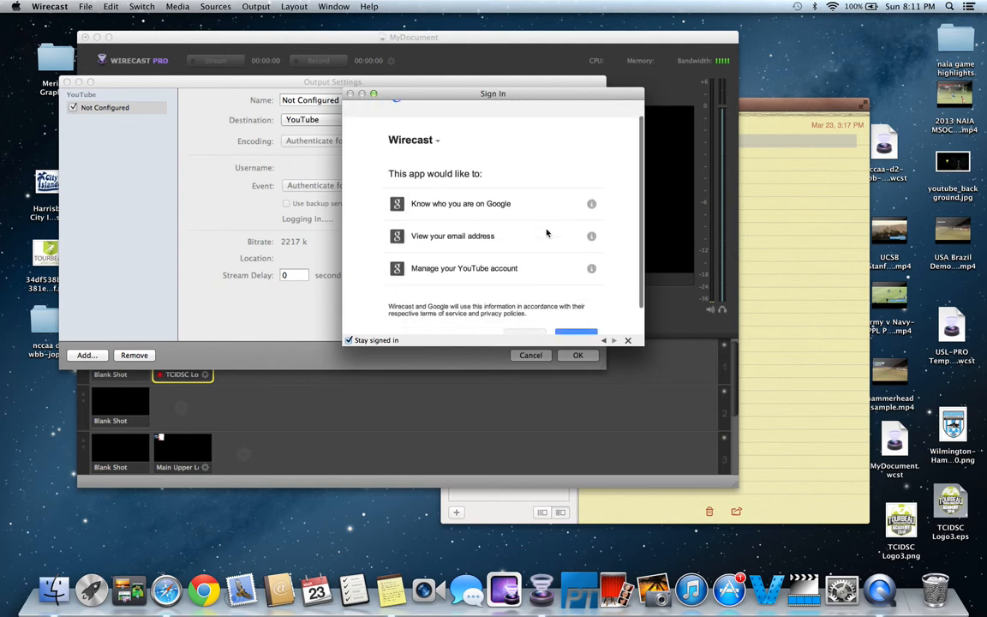
scroll(547, 231, "down", 2)
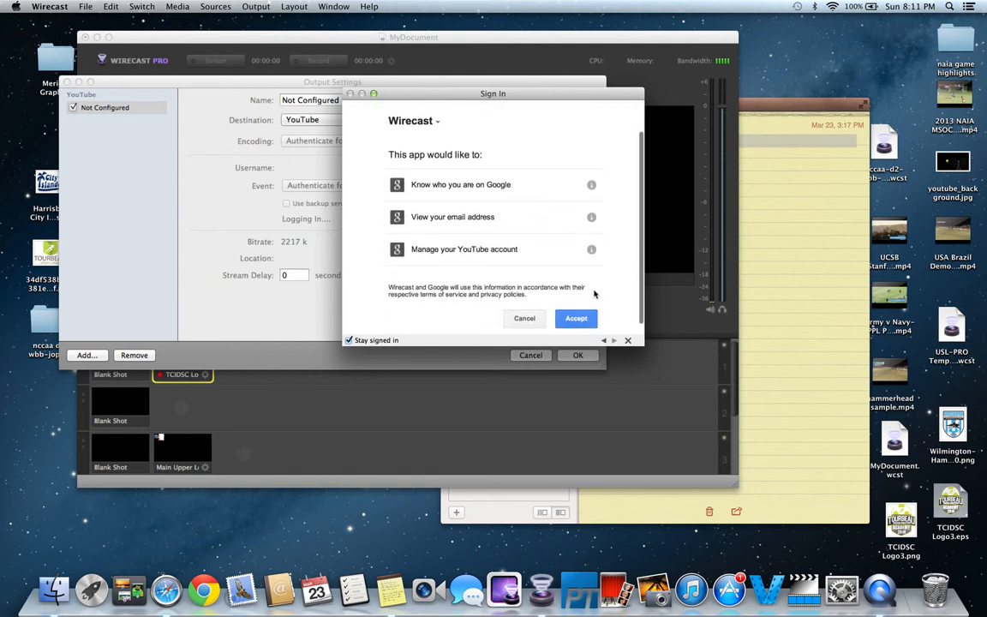
left_click(570, 318)
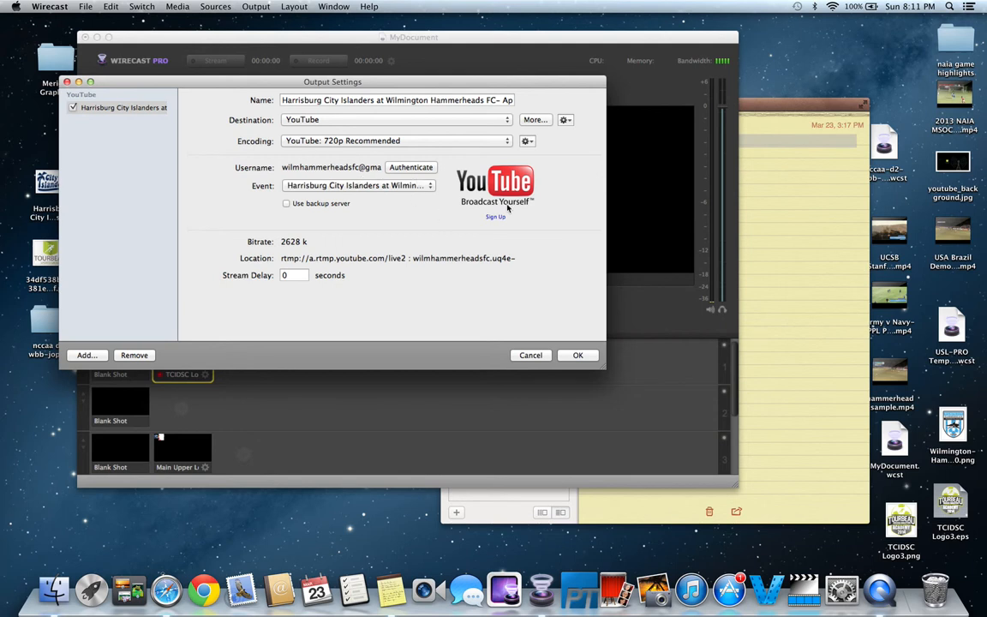
Choose the Harrisburg City Islanders April 5 event for the output, and switch it to the Richmond Kickers June 28 event.
left_click(366, 186)
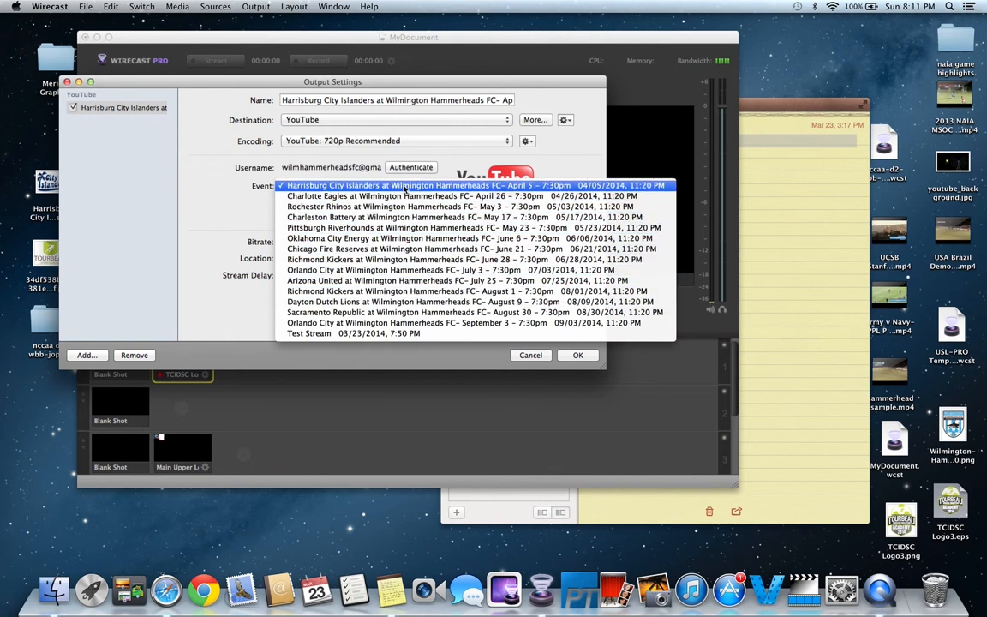
left_click(406, 189)
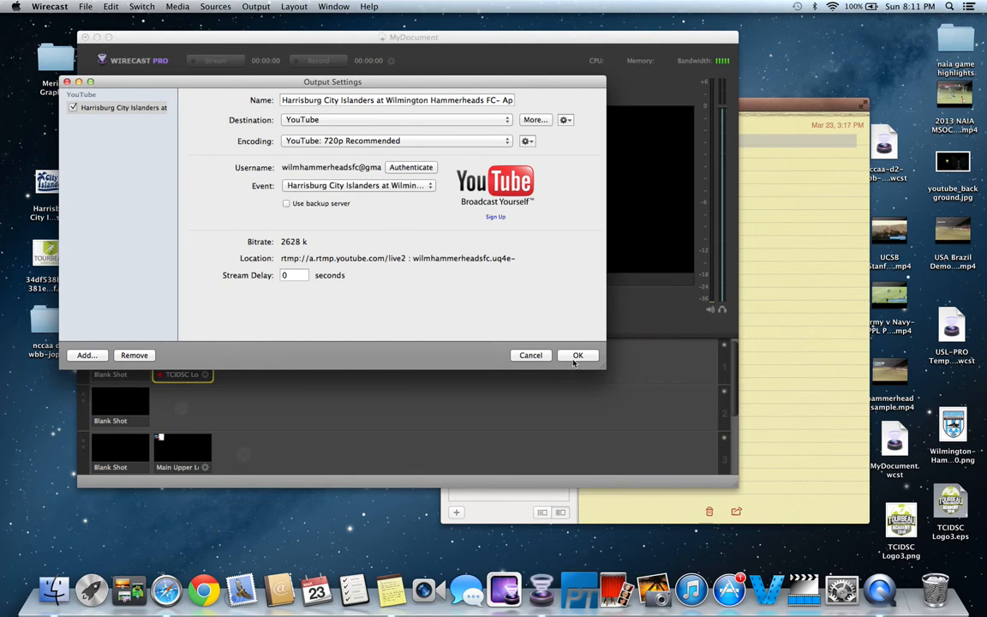
left_click(407, 189)
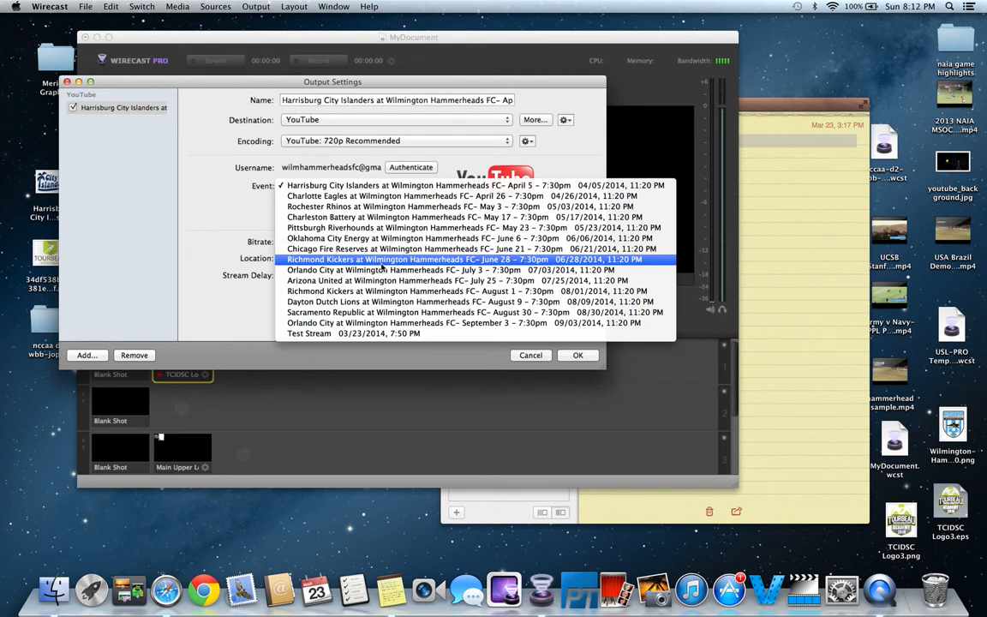
left_click(352, 266)
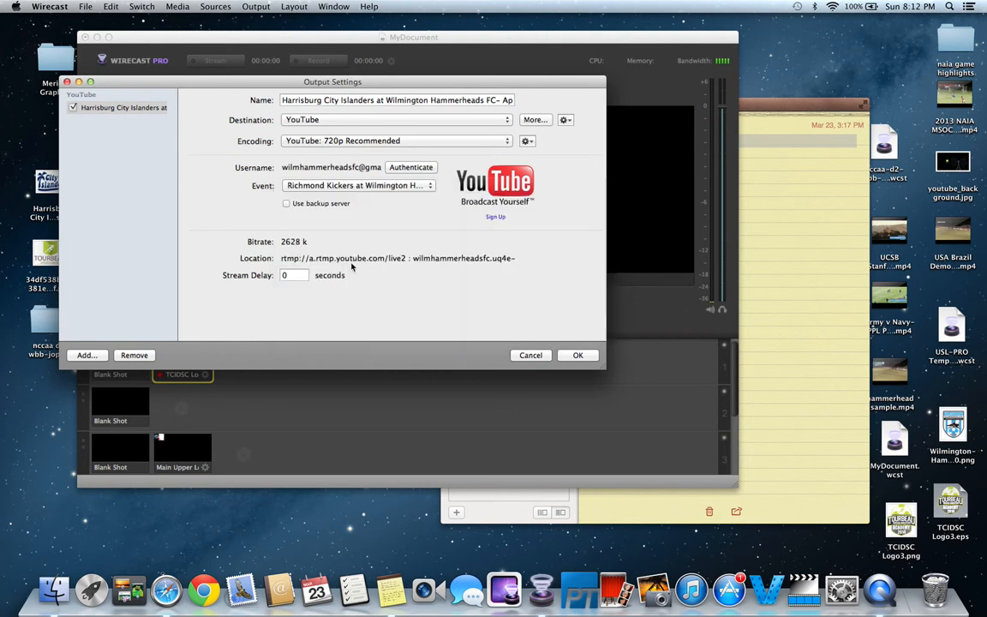
Set the output's event to Test Stream and its encoding to YouTube: 720p Maximum (Action/Sports).
left_click(378, 187)
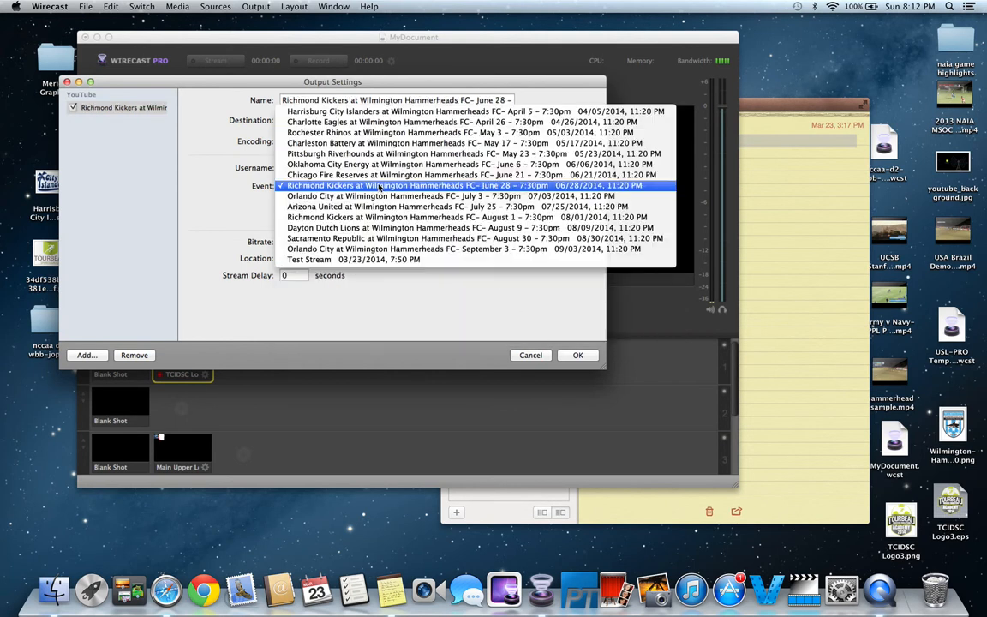
left_click(380, 260)
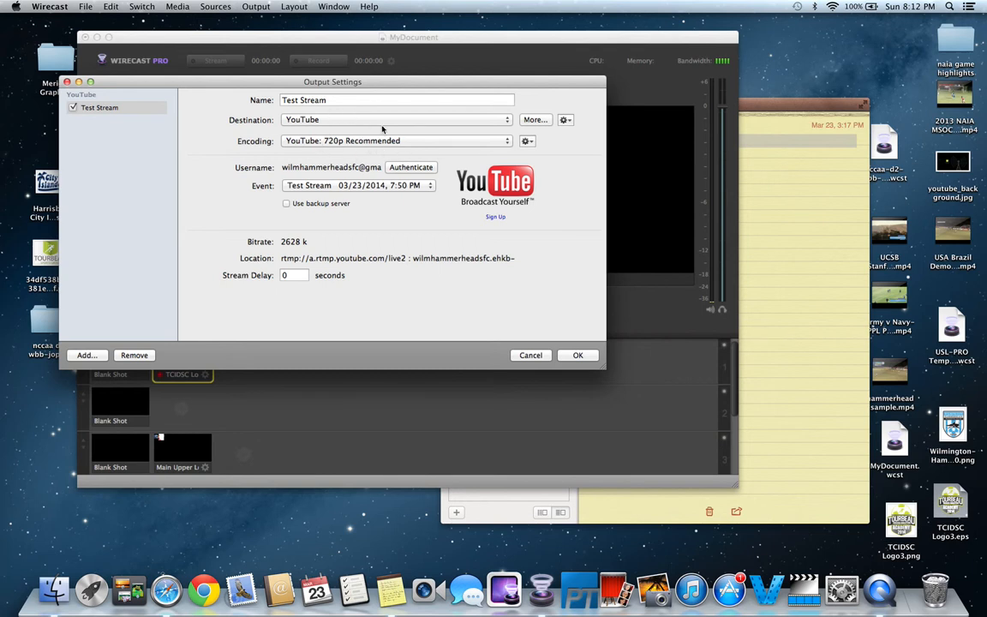
left_click(334, 144)
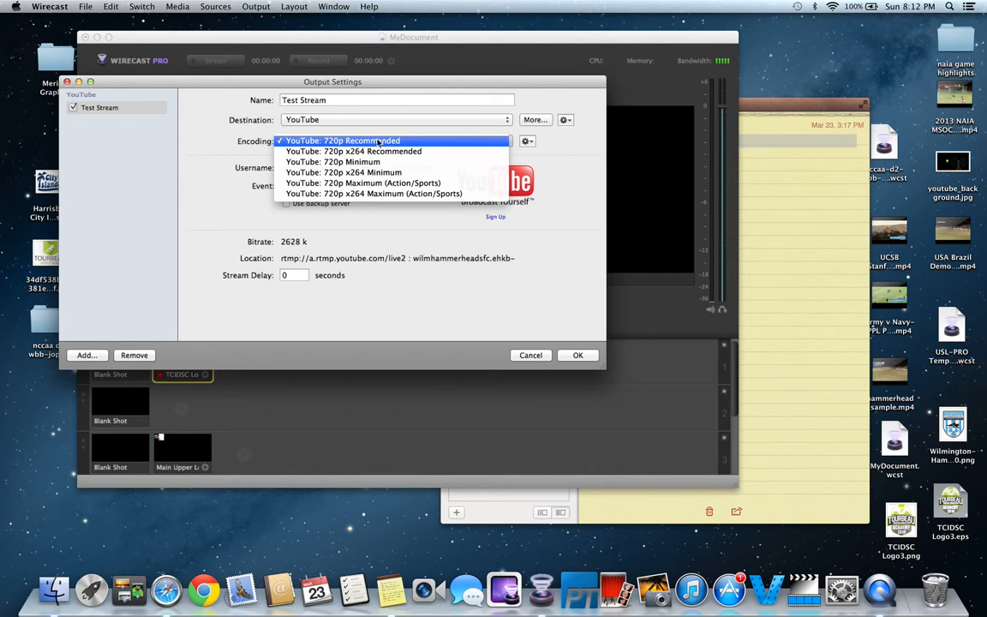
left_click(377, 183)
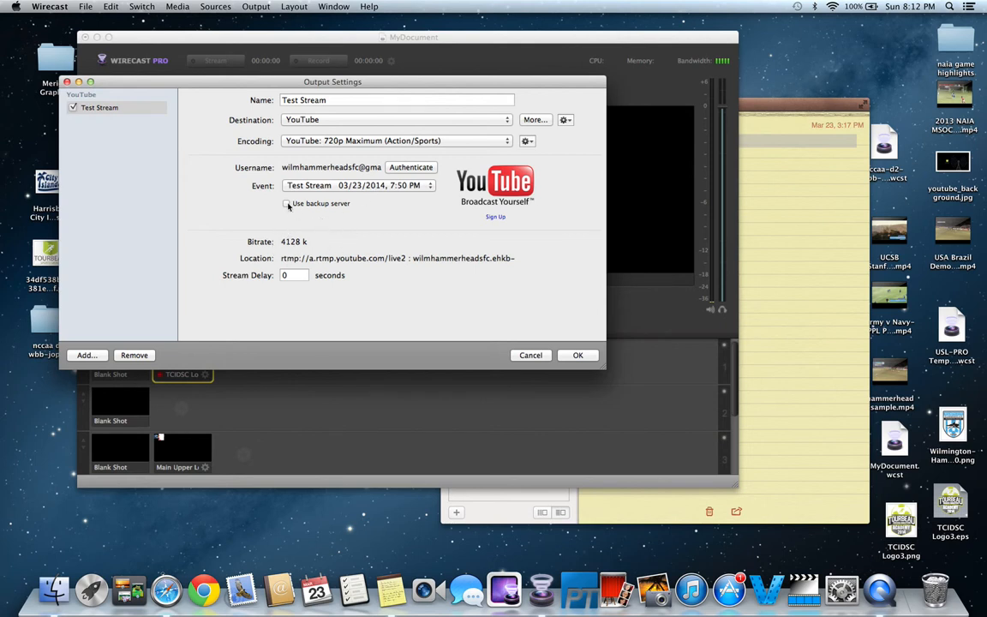
Set the encoding to YouTube: 720p Recommended and save the output settings.
left_click(334, 141)
left_click(334, 91)
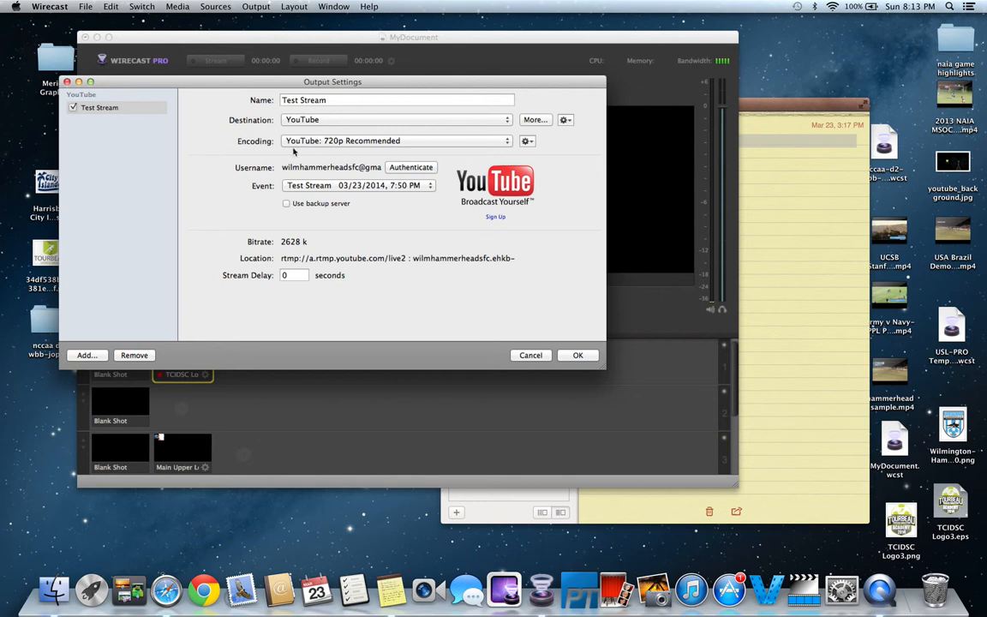
left_click(569, 355)
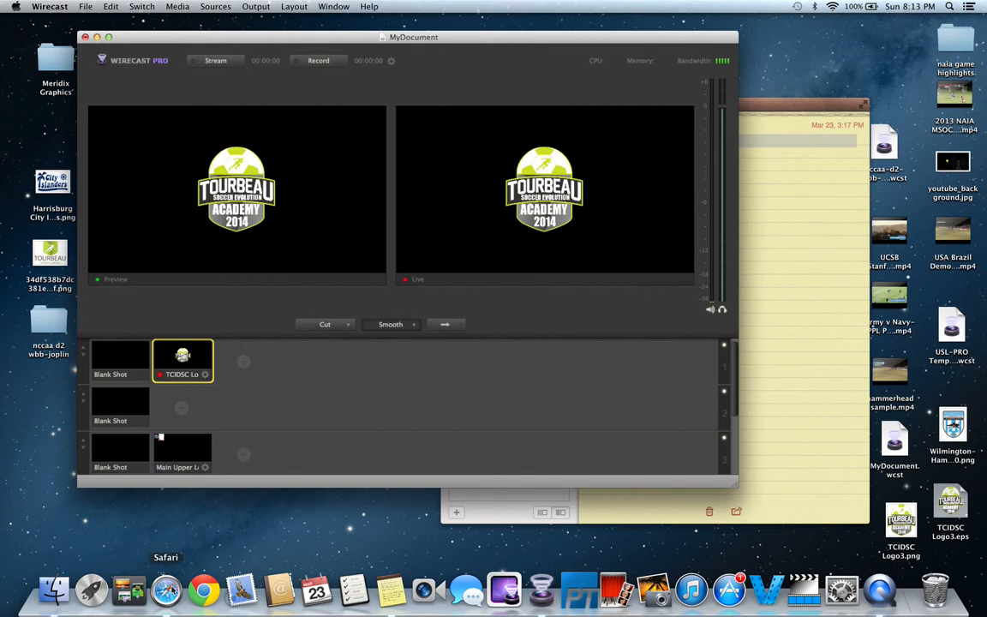
Switch to Safari, open youtube.com and sign in to the account.
left_click(167, 589)
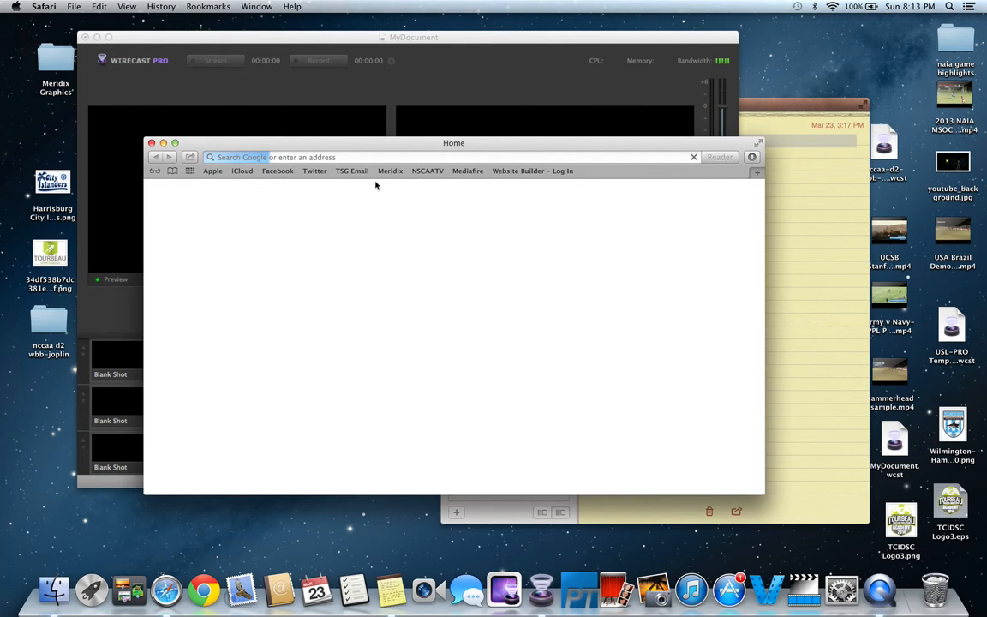
left_click(400, 157)
type("youtube.com")
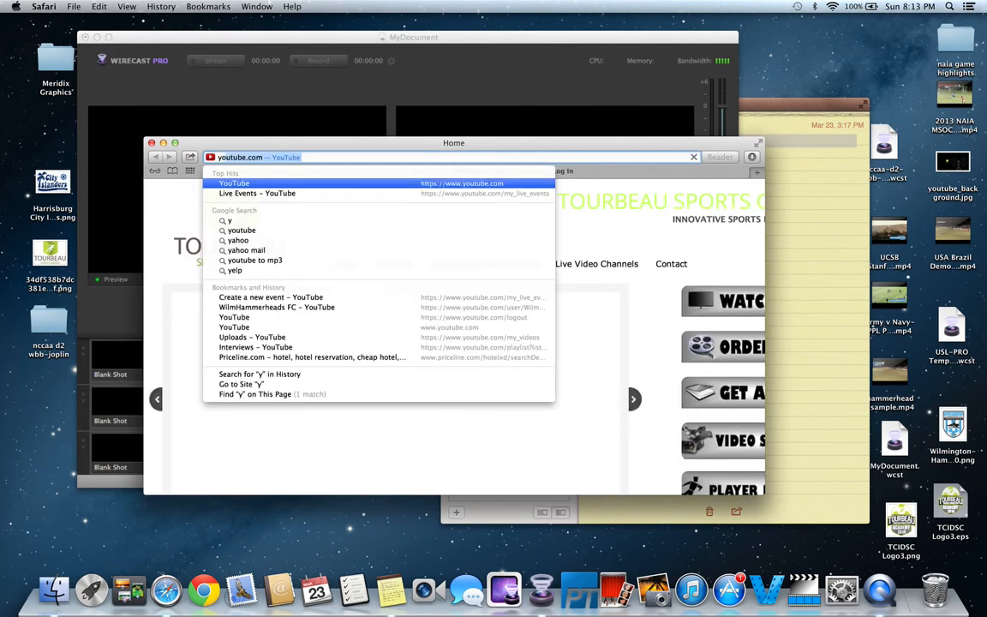
key("Return")
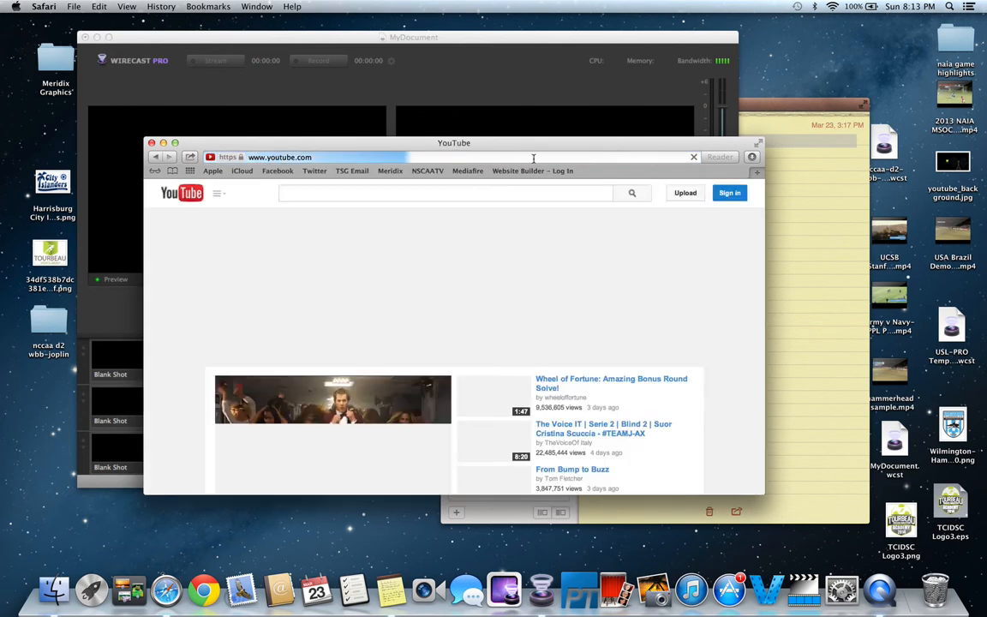
left_click(719, 194)
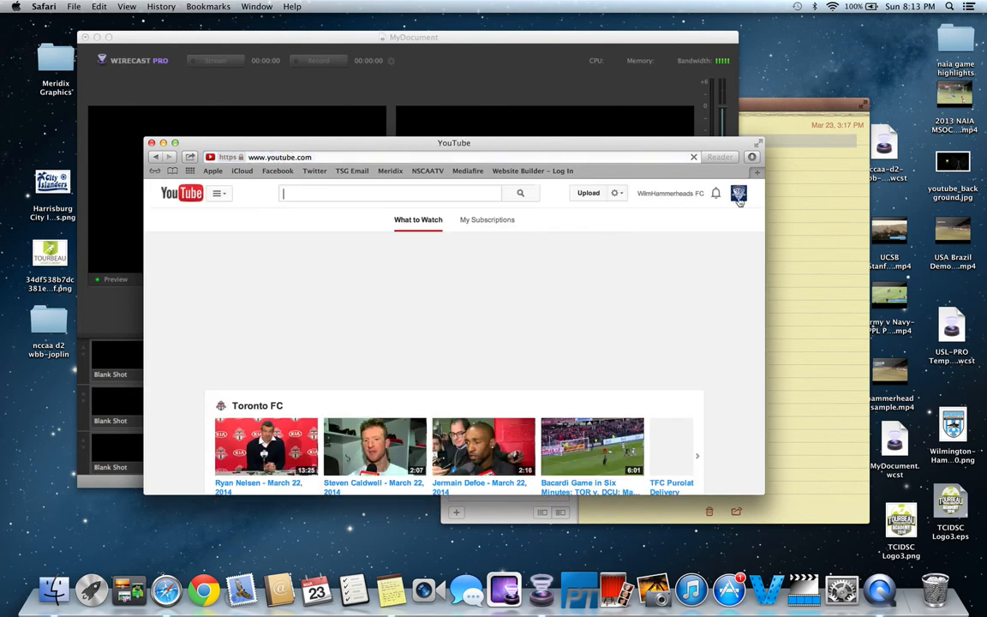
Open the channel's Video Manager and show its list of live events.
left_click(651, 191)
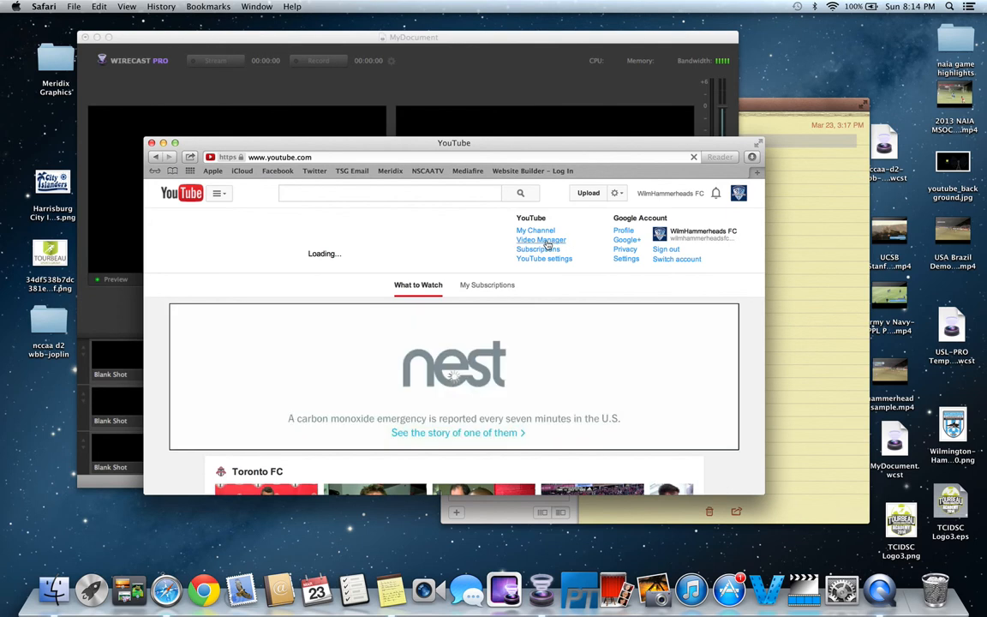
left_click(547, 244)
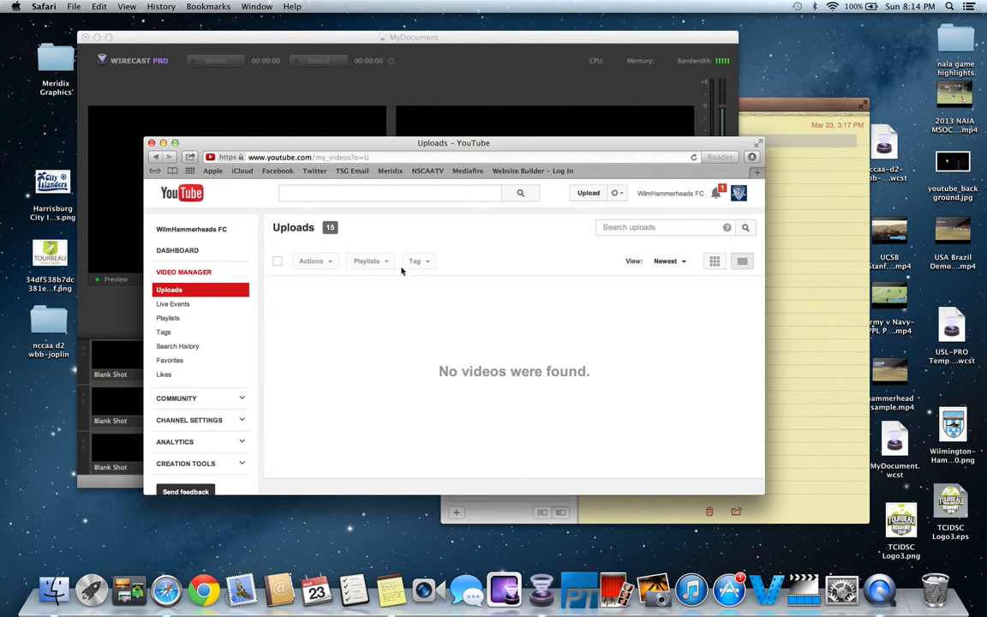
left_click_drag(379, 150, 418, 150)
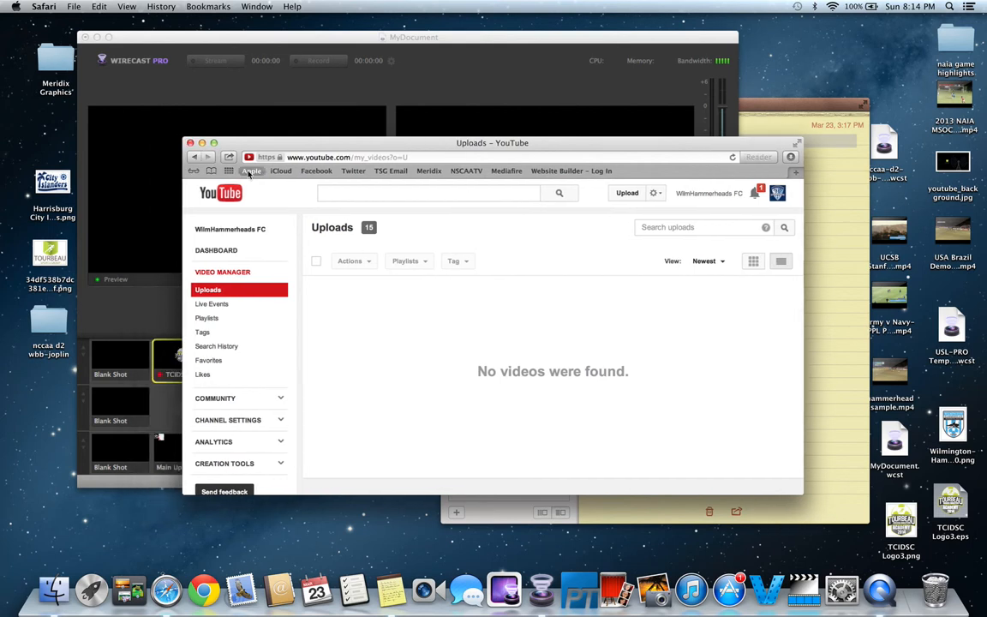
left_click(214, 304)
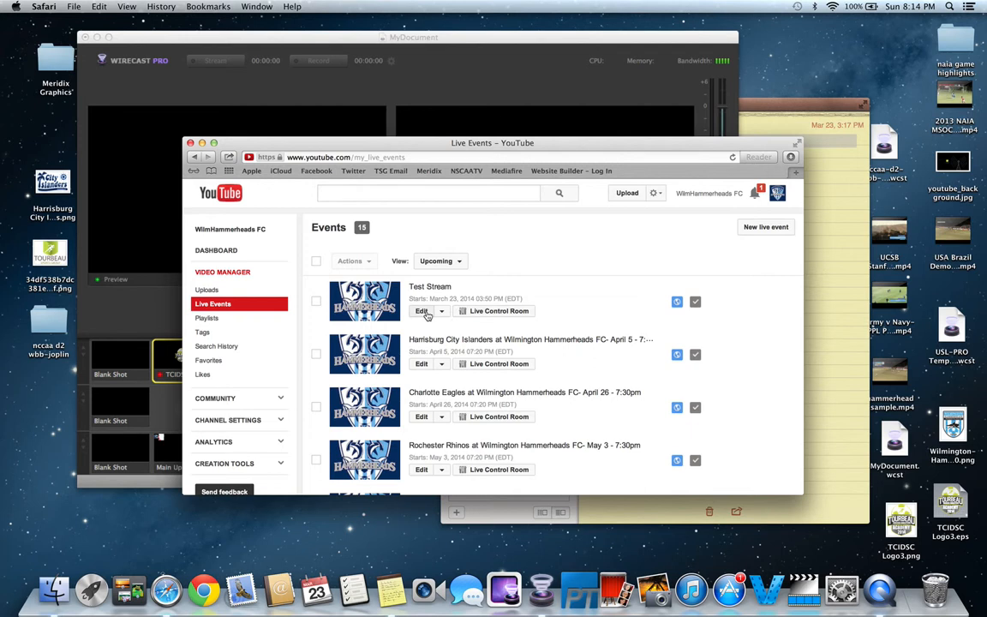
Set the Test Stream event's start time to 7:50pm, save the changes and return to the events list.
left_click(422, 311)
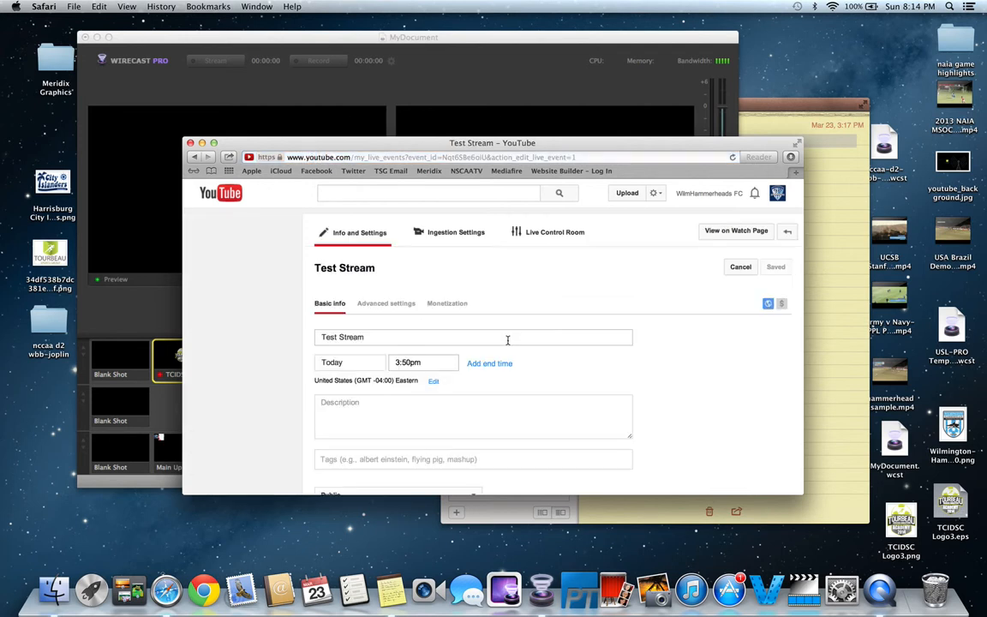
left_click(395, 362)
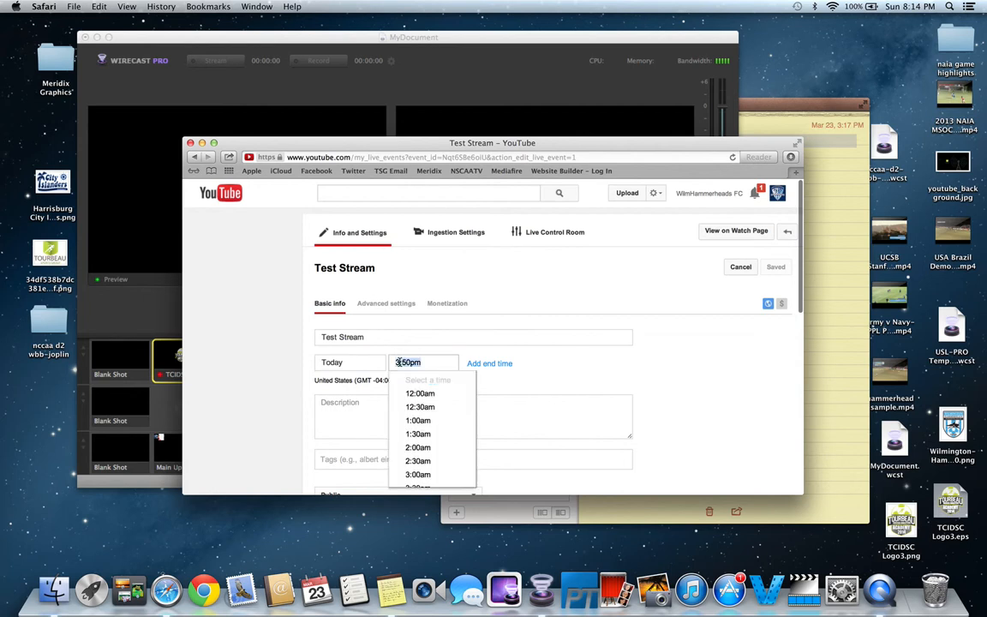
key("BackSpace")
type("7")
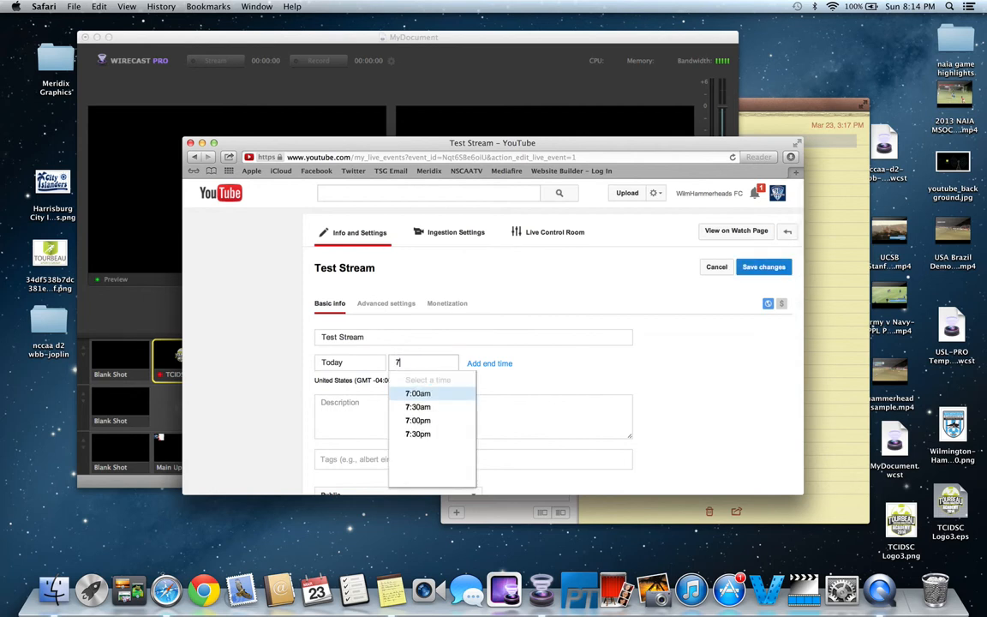
type(":50pm")
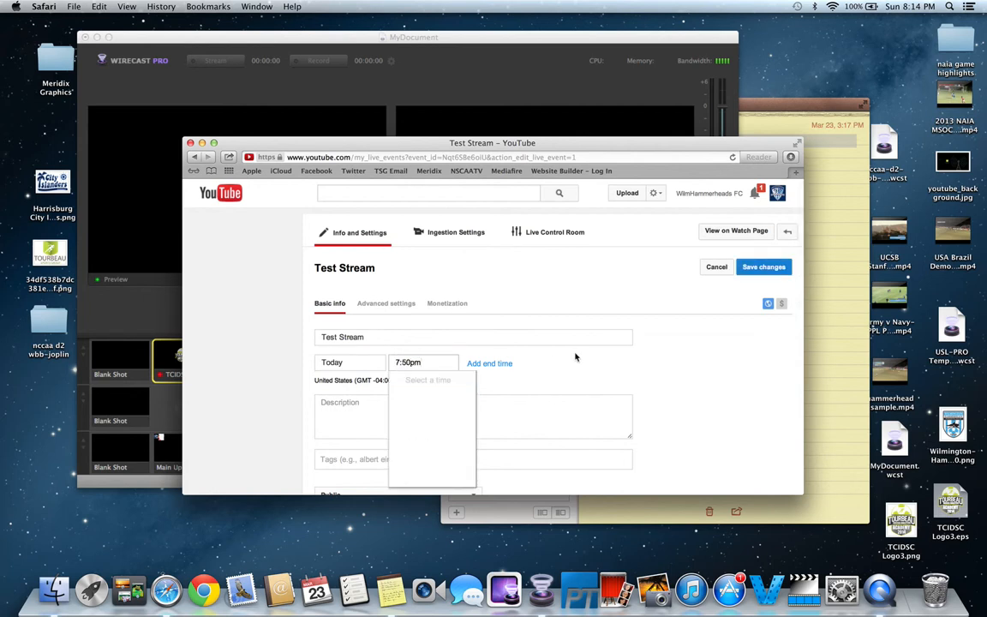
left_click(575, 357)
left_click(753, 268)
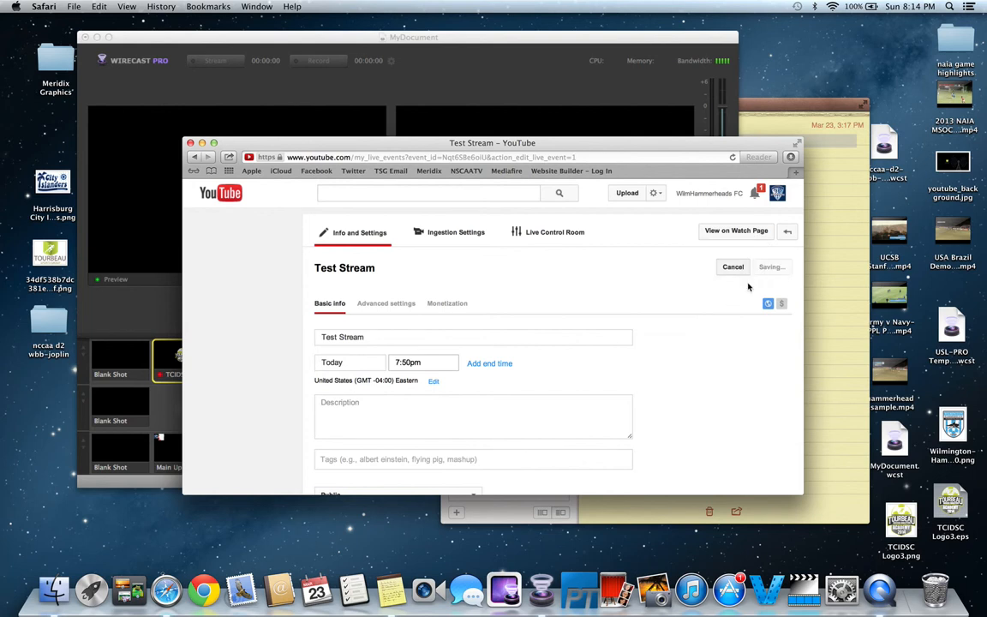
left_click(785, 236)
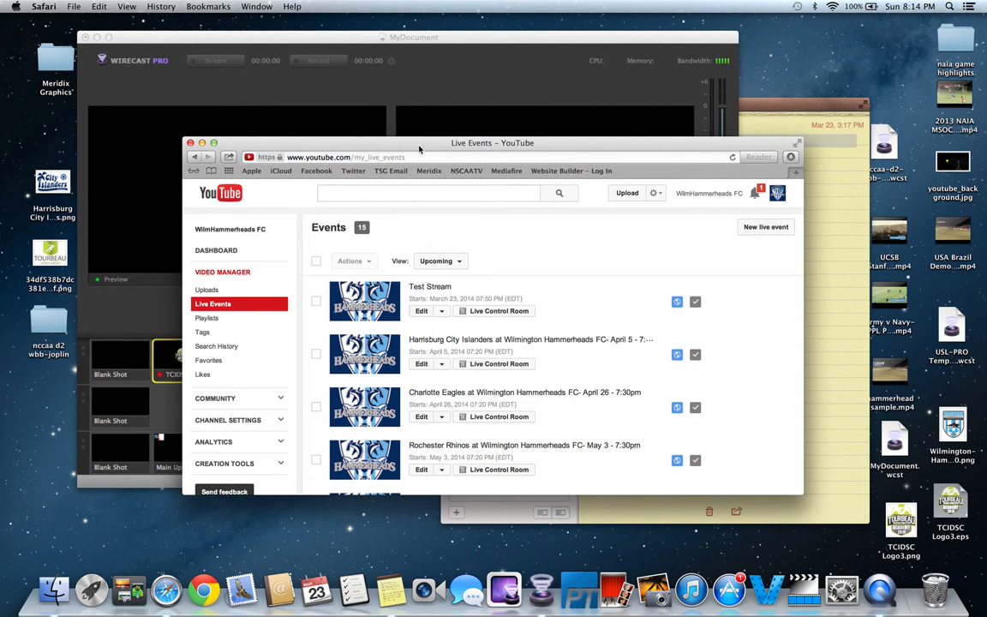
Arrange the browser window beside the Wirecast previews and open the Test Stream event's Live Control Room.
left_click_drag(420, 149, 486, 168)
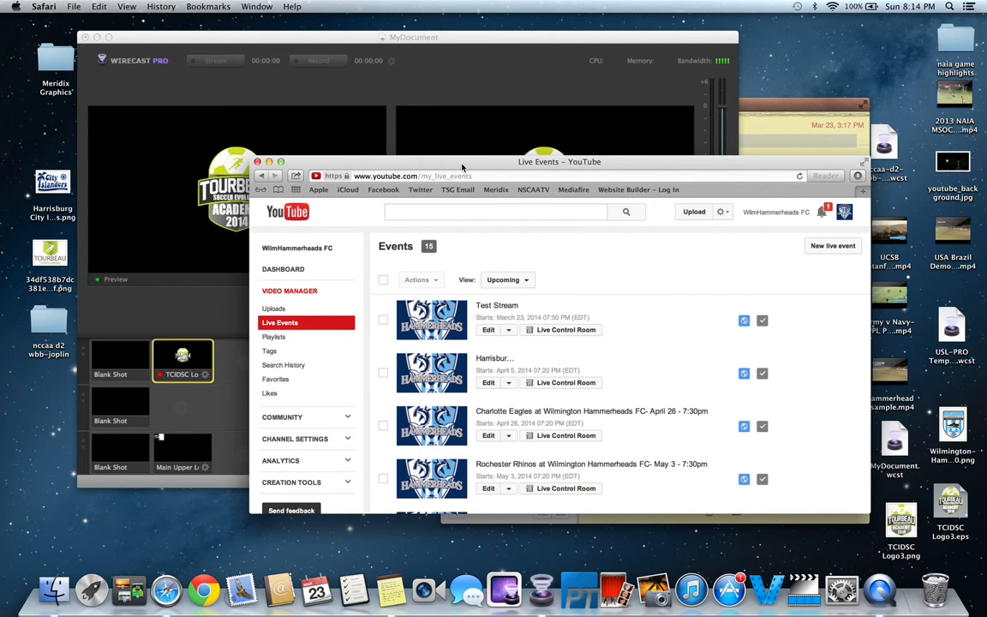
left_click_drag(463, 167, 433, 176)
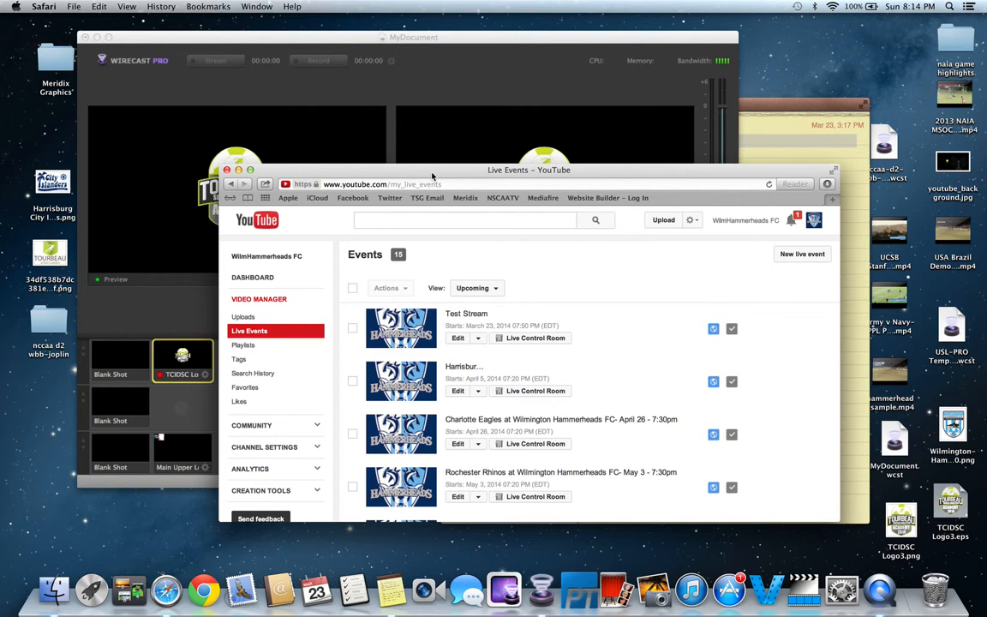
left_click_drag(433, 175, 491, 194)
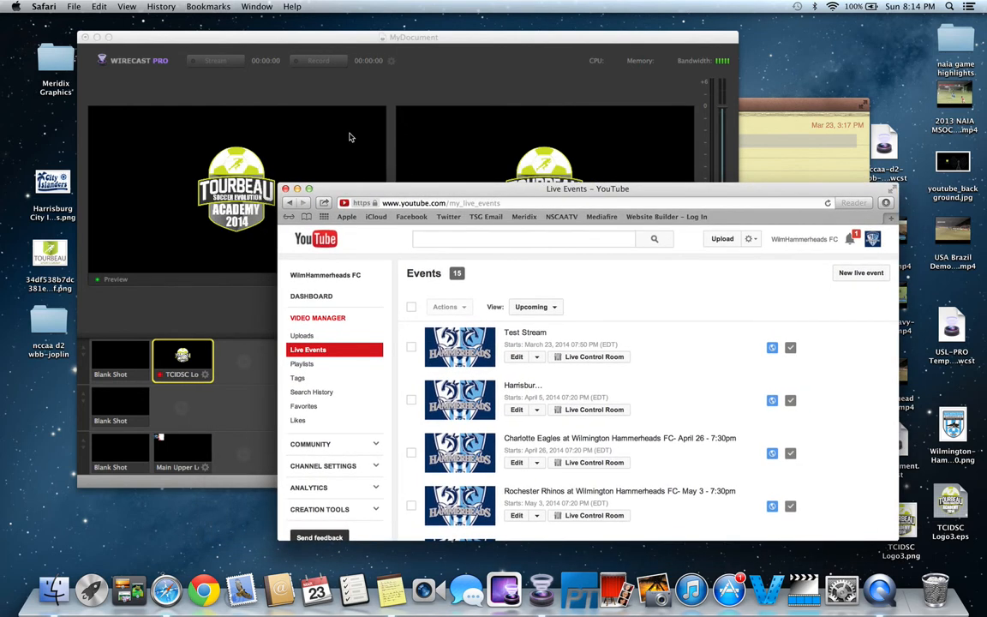
left_click(583, 359)
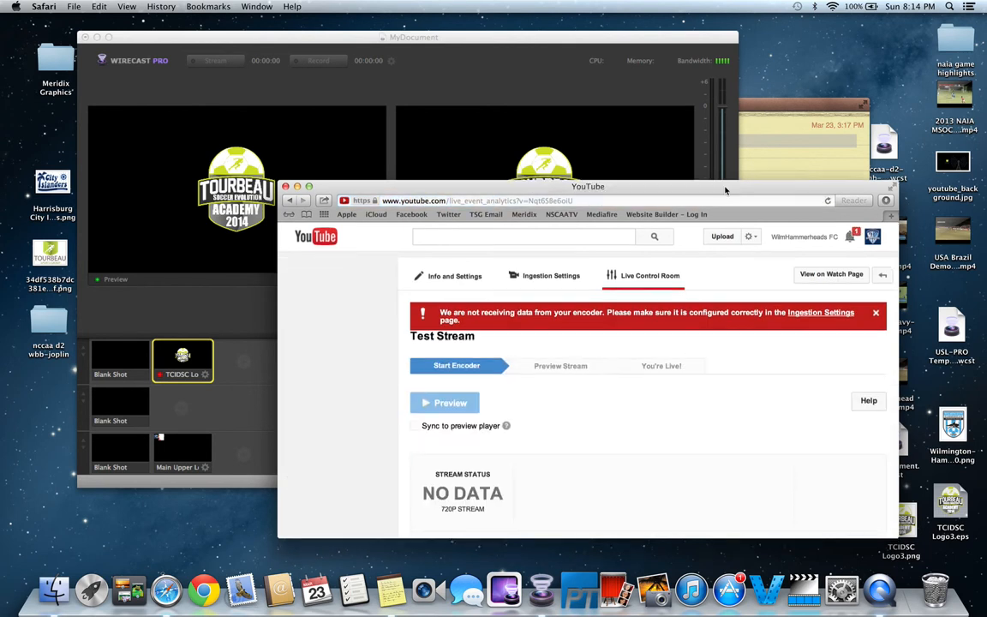
left_click_drag(726, 190, 735, 153)
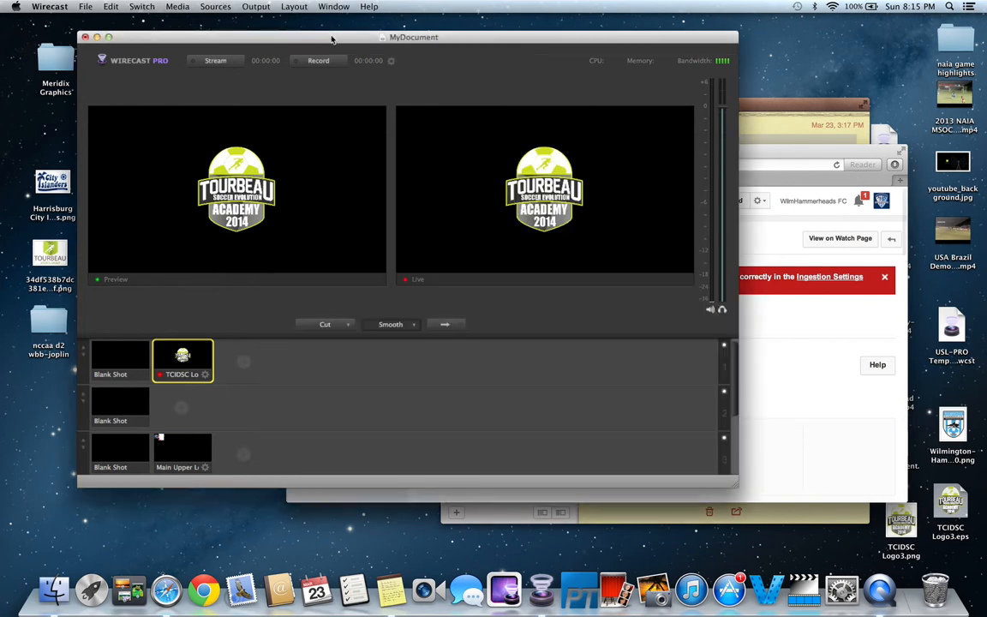
Start streaming from Wirecast, and check the Test Stream's status in YouTube's Live Control Room in Safari.
left_click(303, 36)
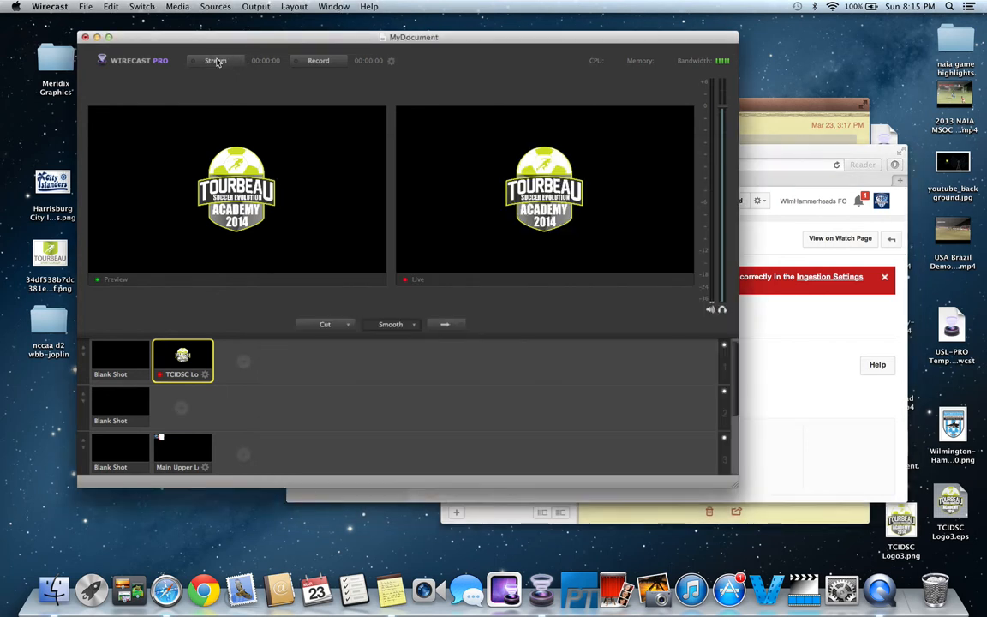
left_click(216, 60)
left_click(789, 151)
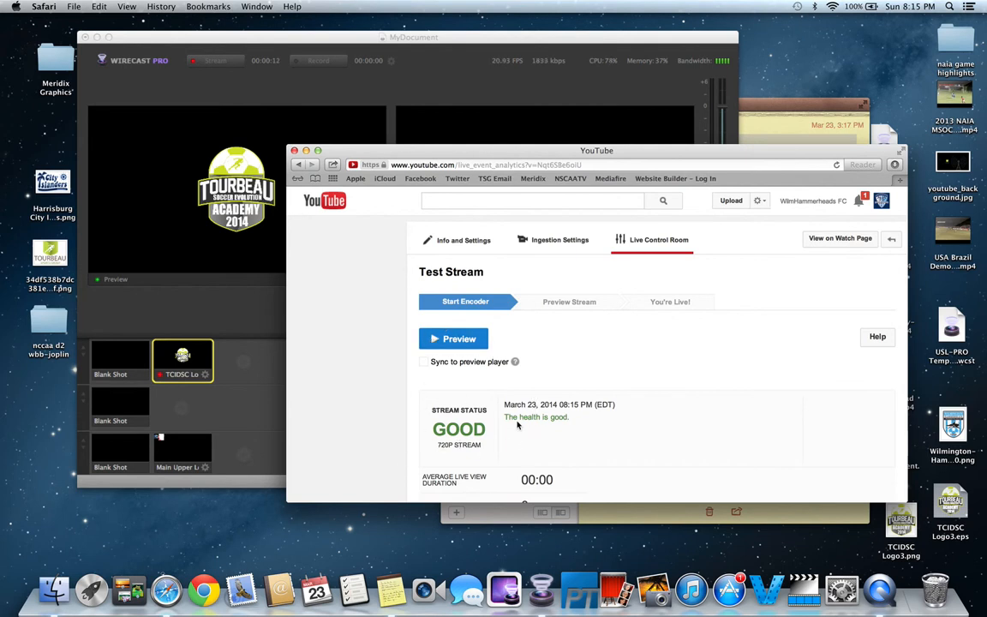
scroll(521, 420, "down", 5)
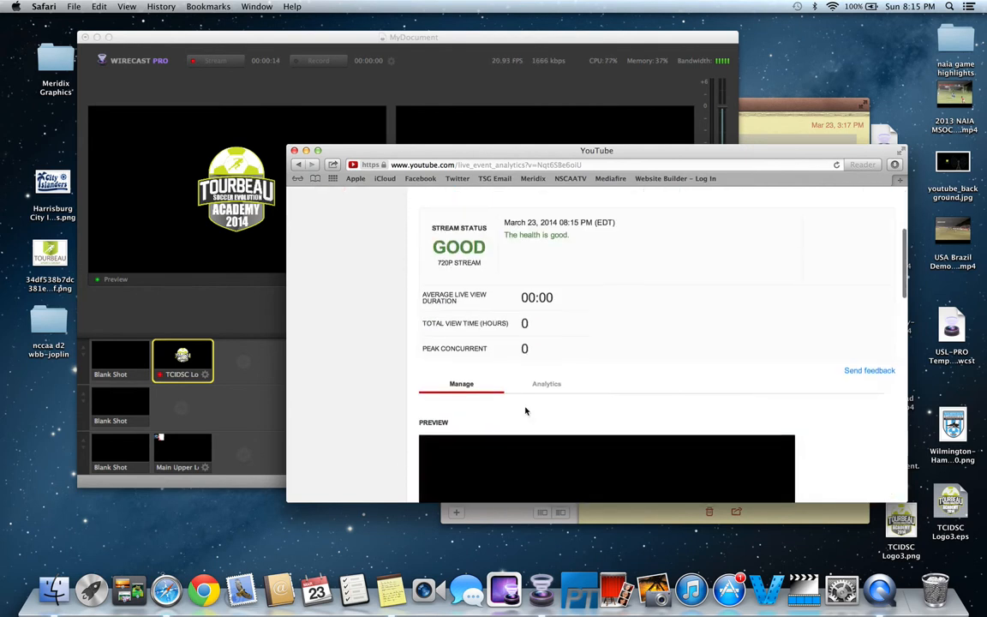
scroll(525, 412, "up", 2)
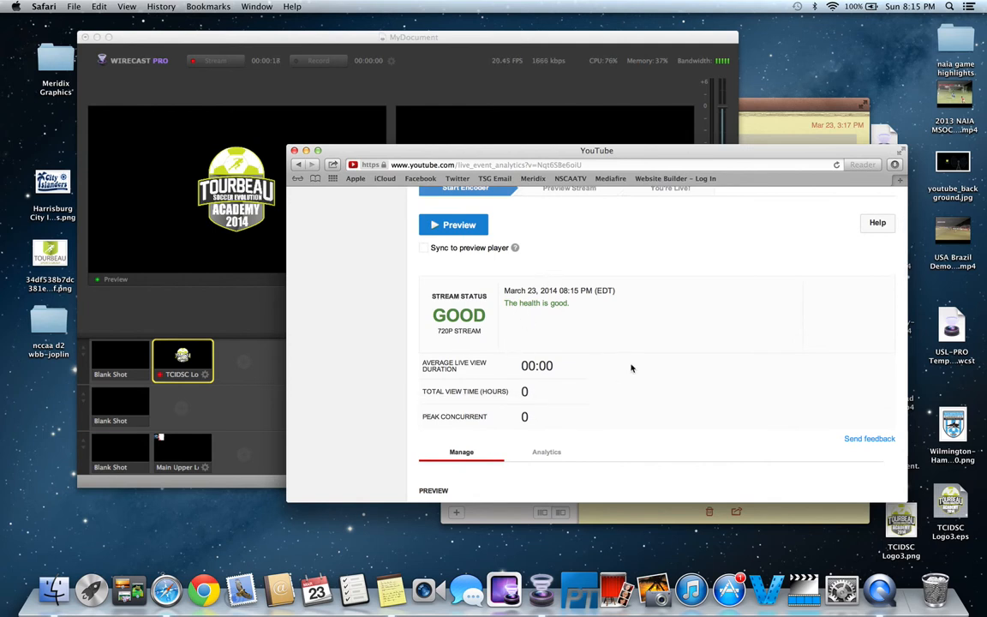
scroll(659, 297, "up", 2)
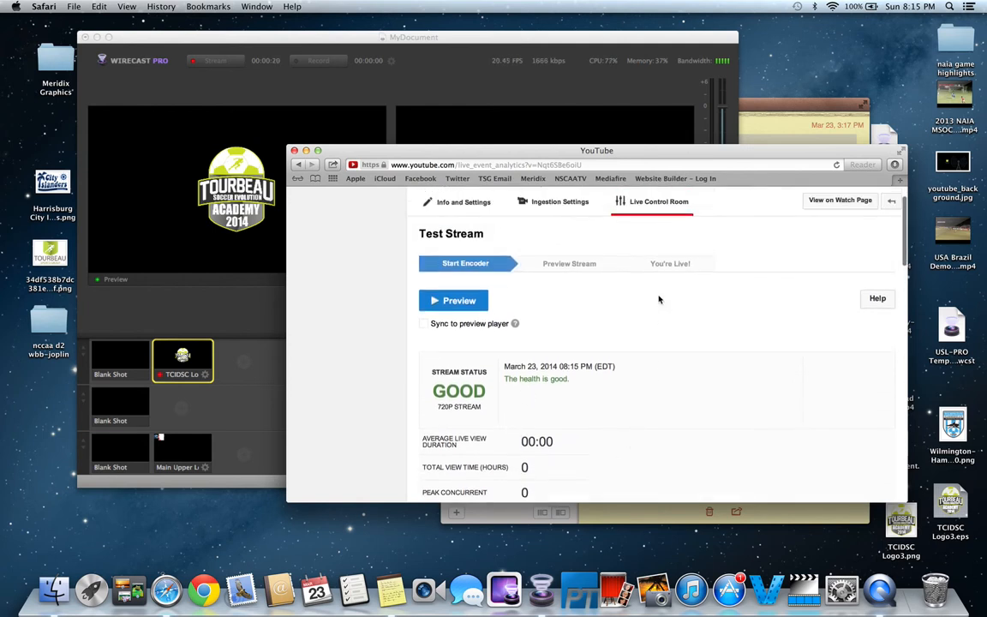
Preview the Test Stream event and start streaming it live, confirming both actions.
left_click(458, 300)
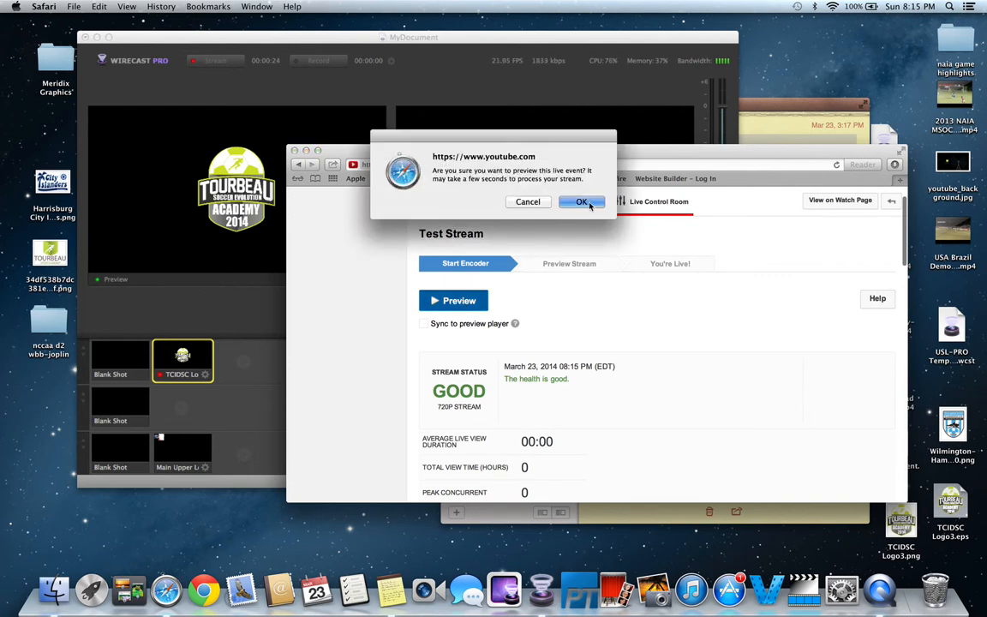
left_click(589, 203)
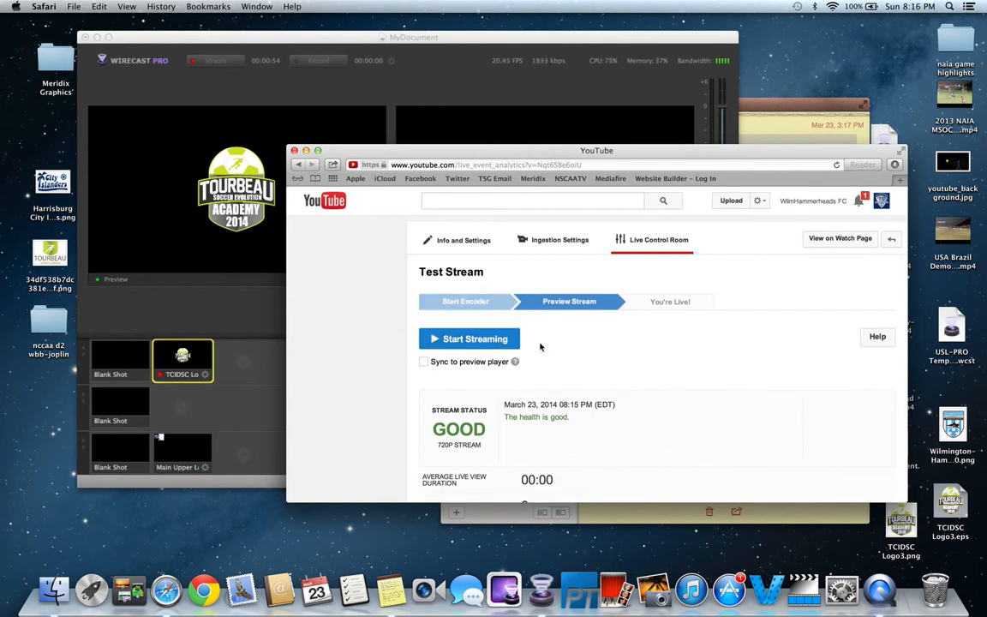
left_click(454, 339)
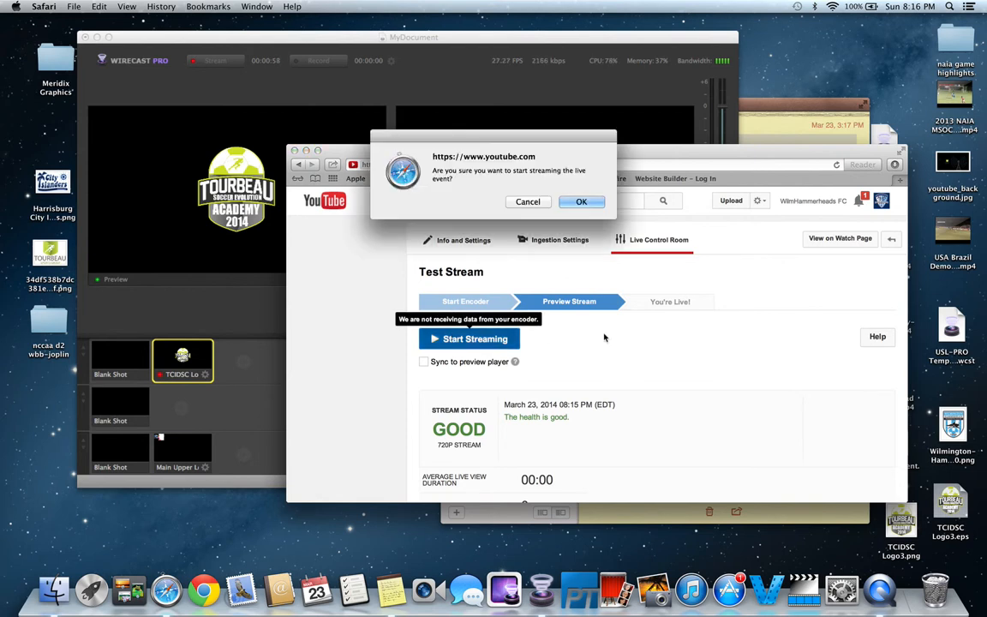
left_click(581, 202)
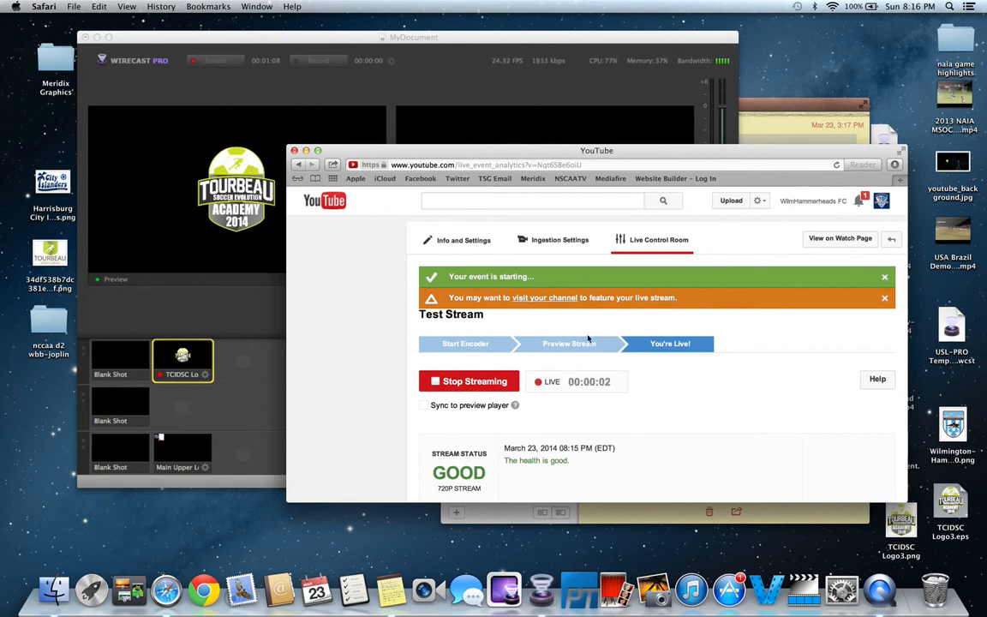
Switch to Wirecast and take the first layer's Blank Shot live with the Smooth transition.
left_click(451, 42)
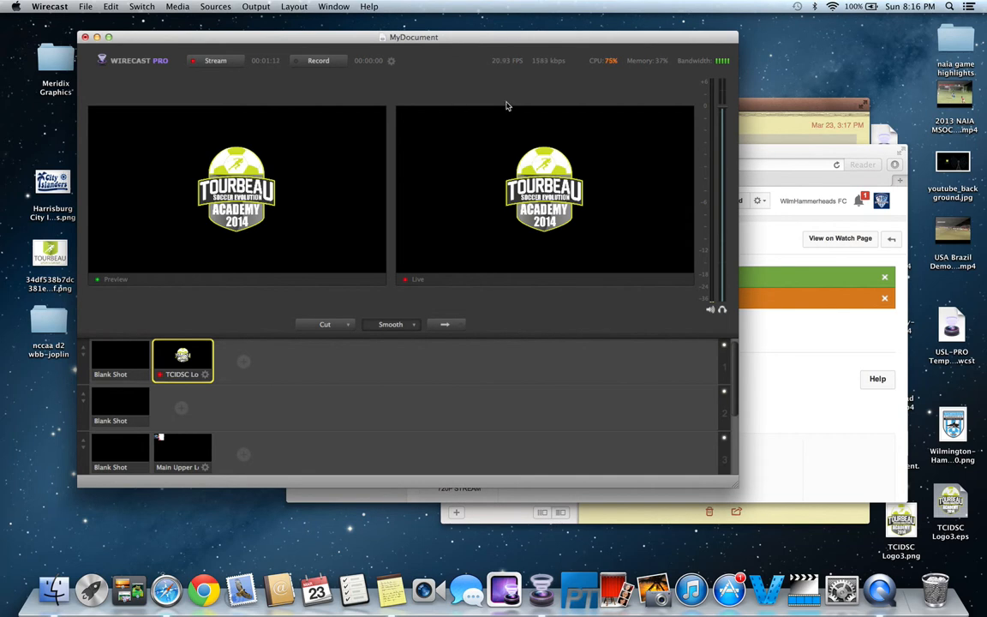
left_click(763, 177)
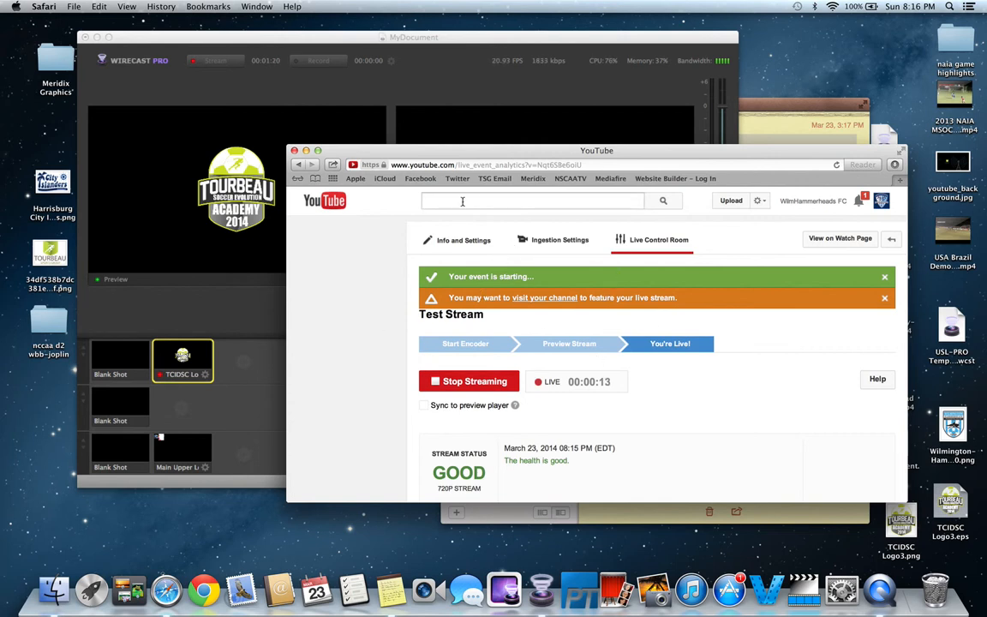
left_click_drag(402, 154, 401, 163)
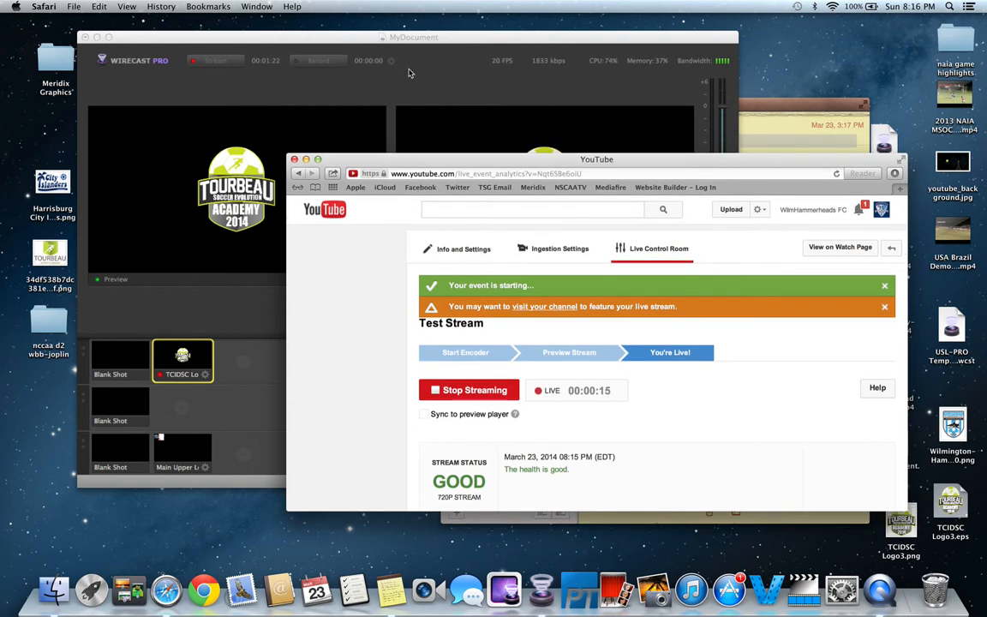
left_click(409, 39)
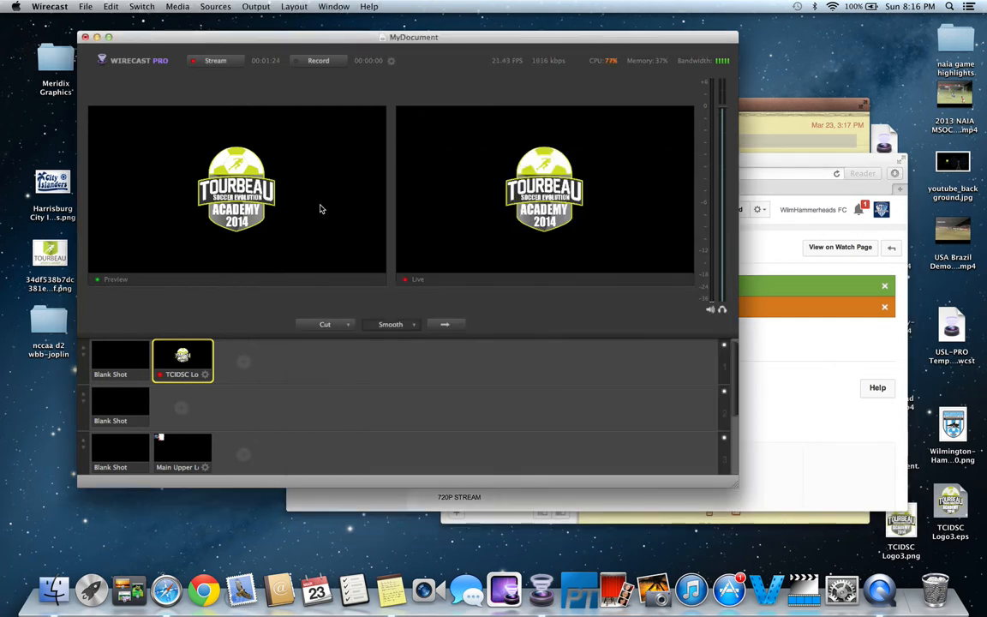
left_click(120, 351)
left_click(448, 325)
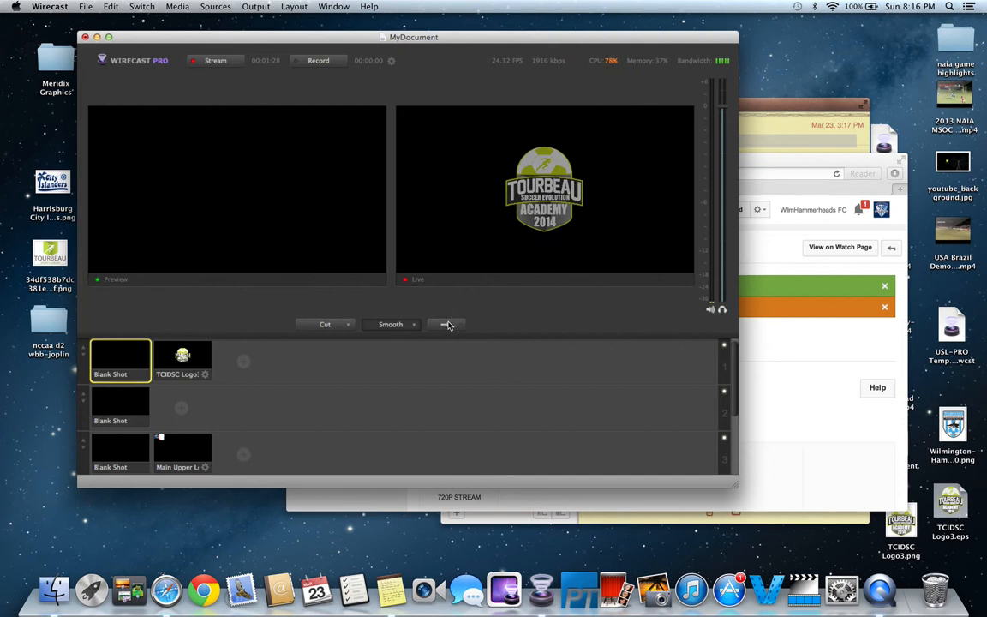
Stop the Wirecast stream and return to the Test Stream's Live Control Room in Safari.
left_click(215, 61)
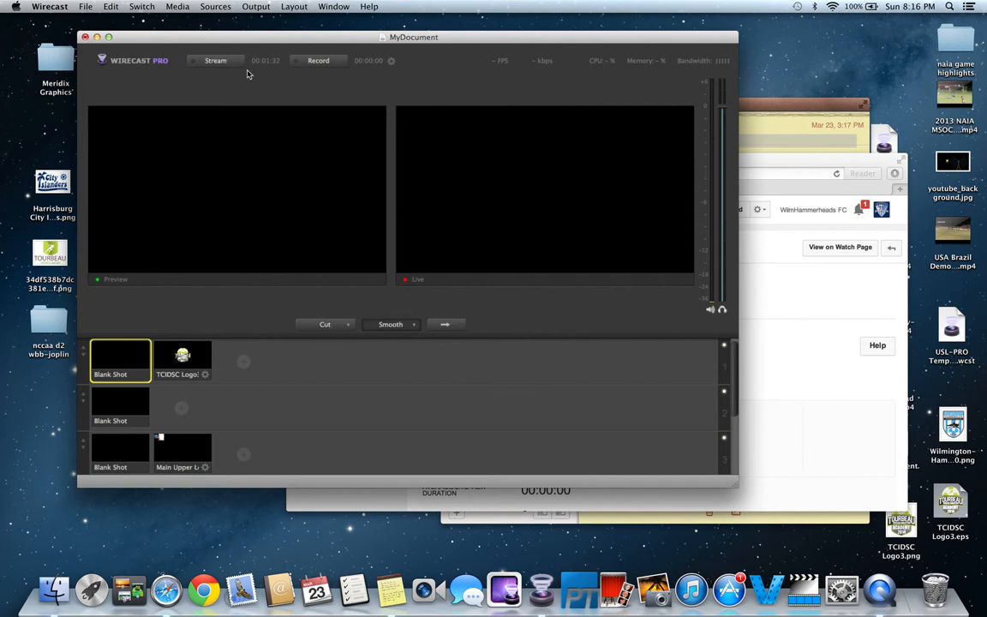
left_click(778, 162)
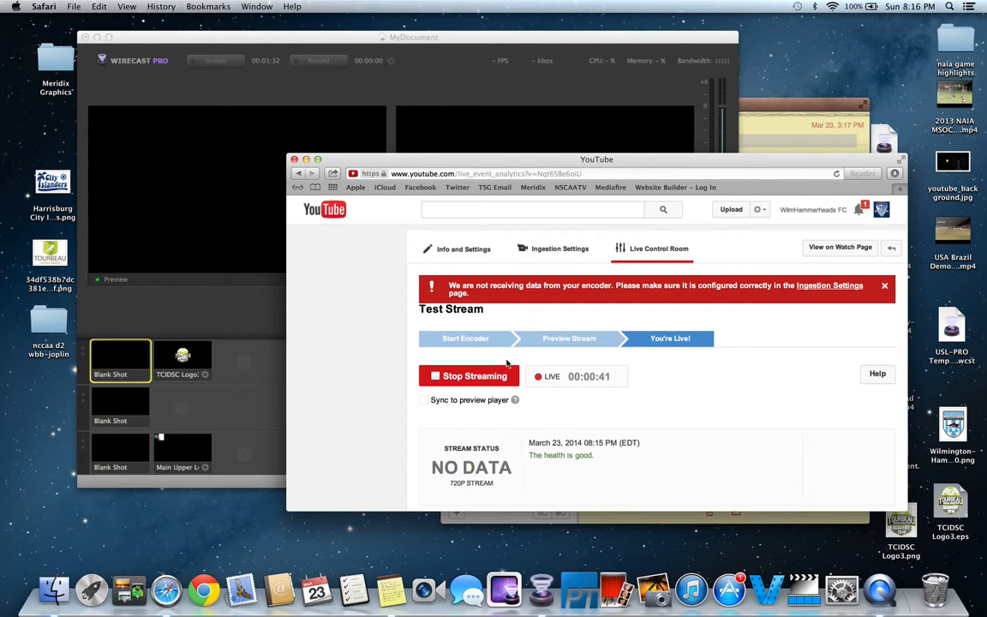
Stop streaming the Test Stream event in YouTube's Live Control Room and confirm ending it.
left_click(479, 377)
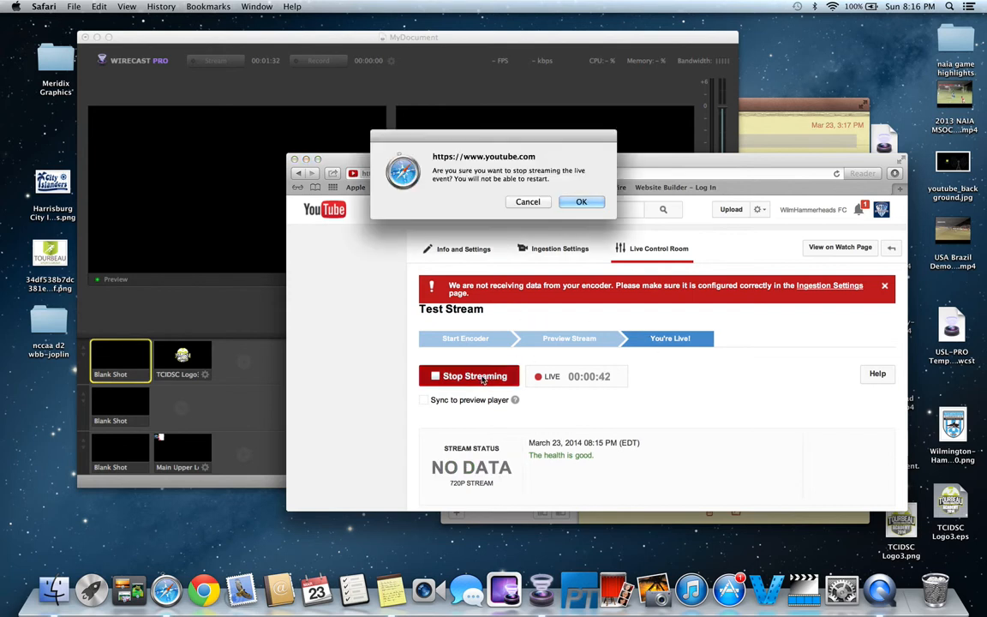
left_click(579, 202)
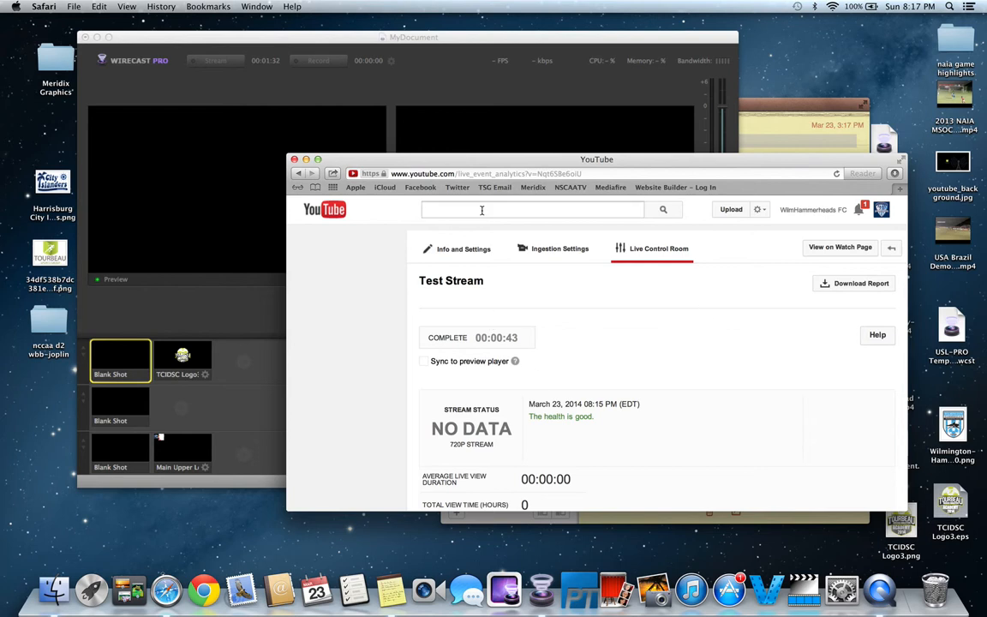
left_click(236, 46)
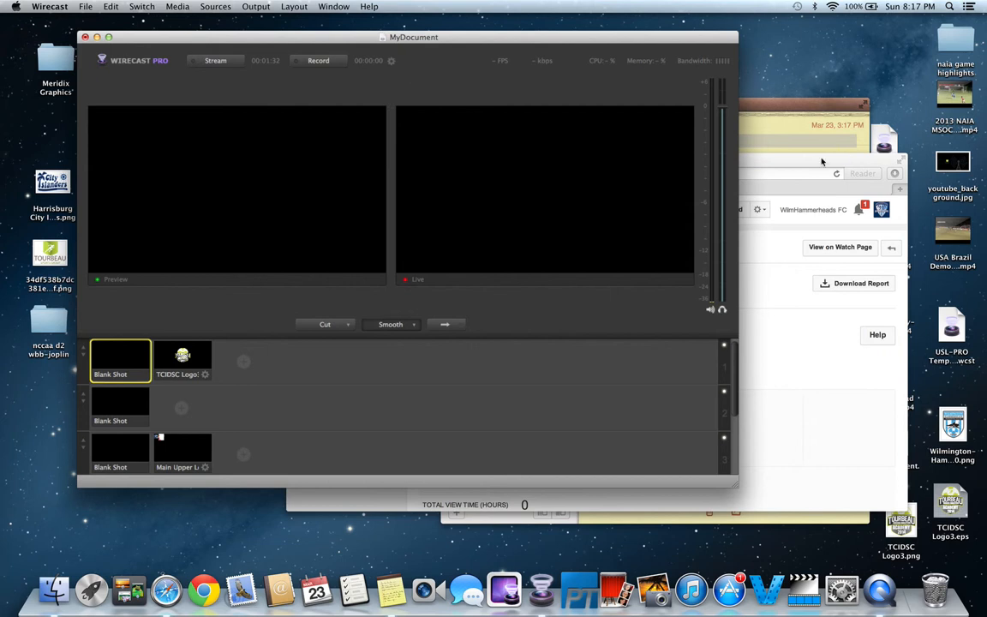
left_click(764, 159)
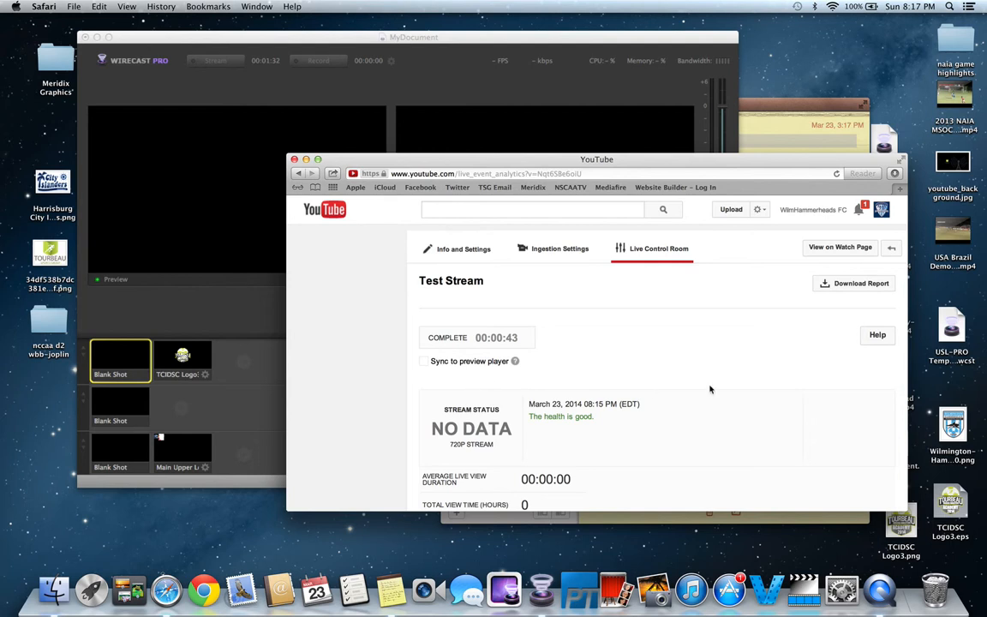
Return to the channel's Live Events list and filter it to show Completed events.
left_click(891, 253)
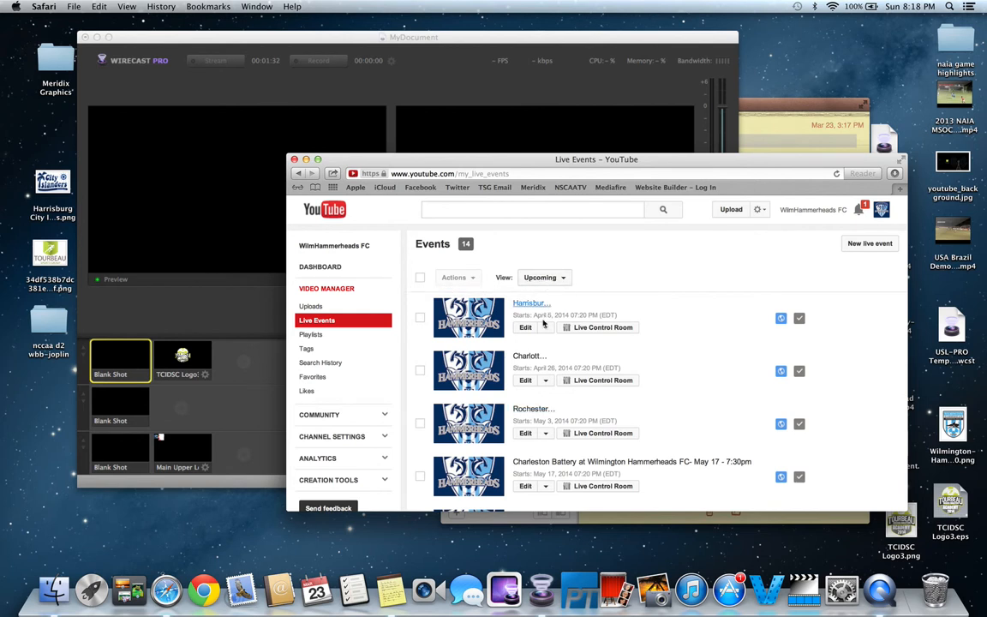
left_click(542, 277)
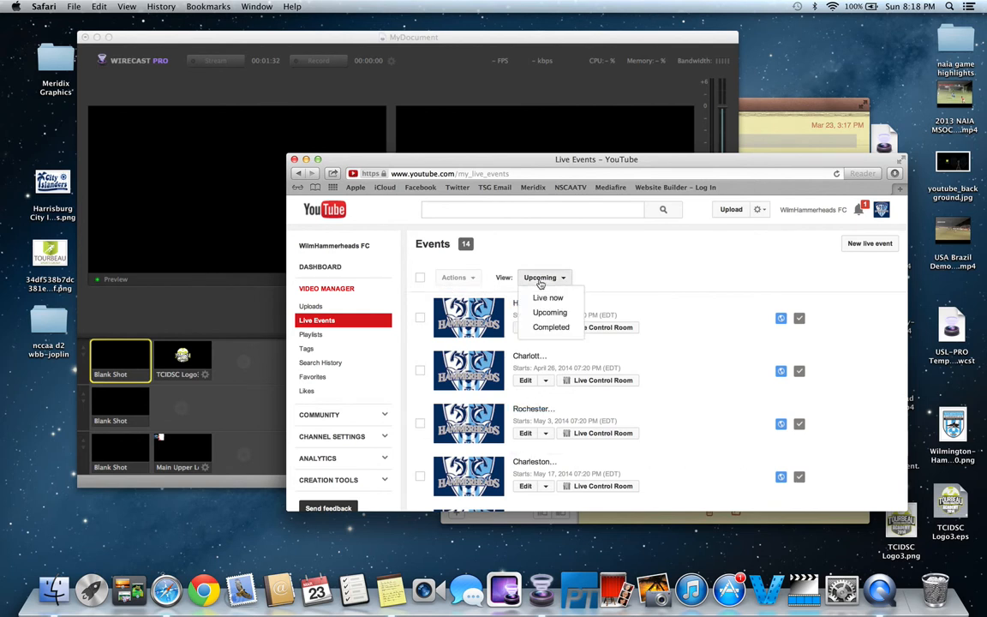
left_click(542, 327)
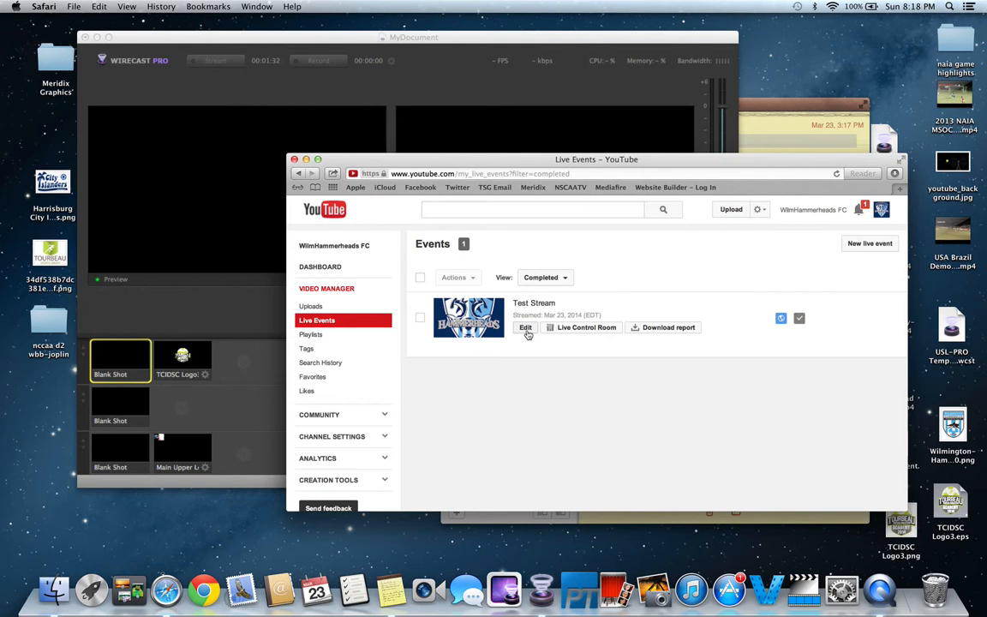
left_click(543, 278)
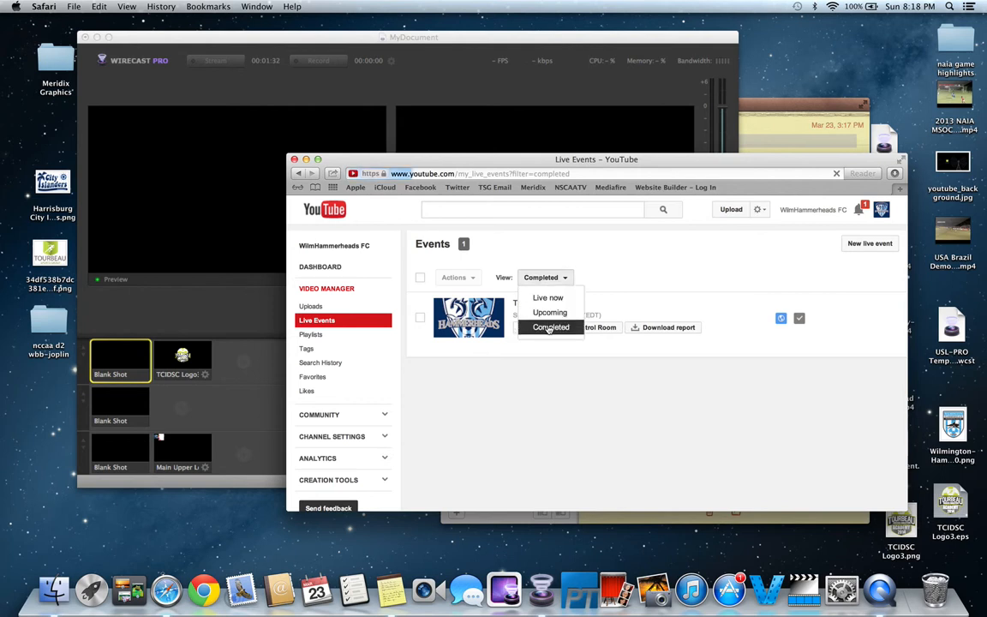
left_click(549, 328)
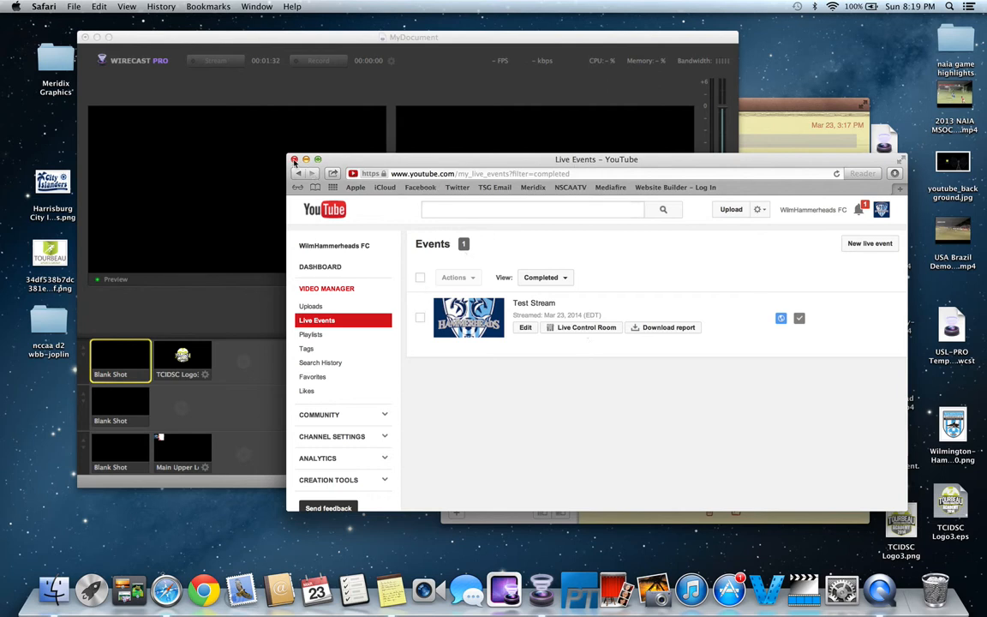
Delete the completed Test Stream event from the events list, accepting both deletion confirmations.
left_click(420, 318)
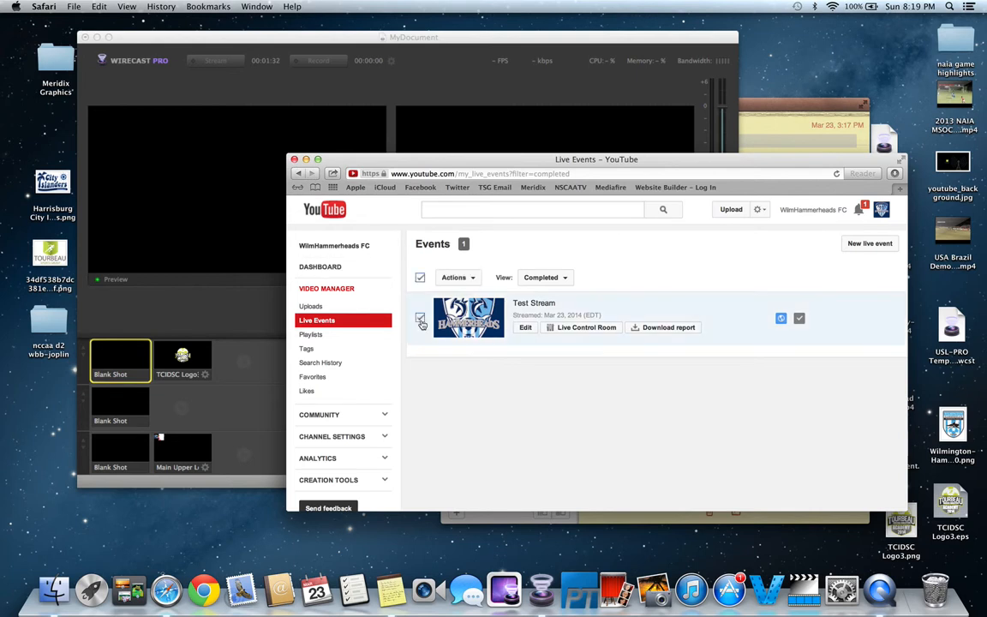
left_click(475, 282)
left_click(479, 404)
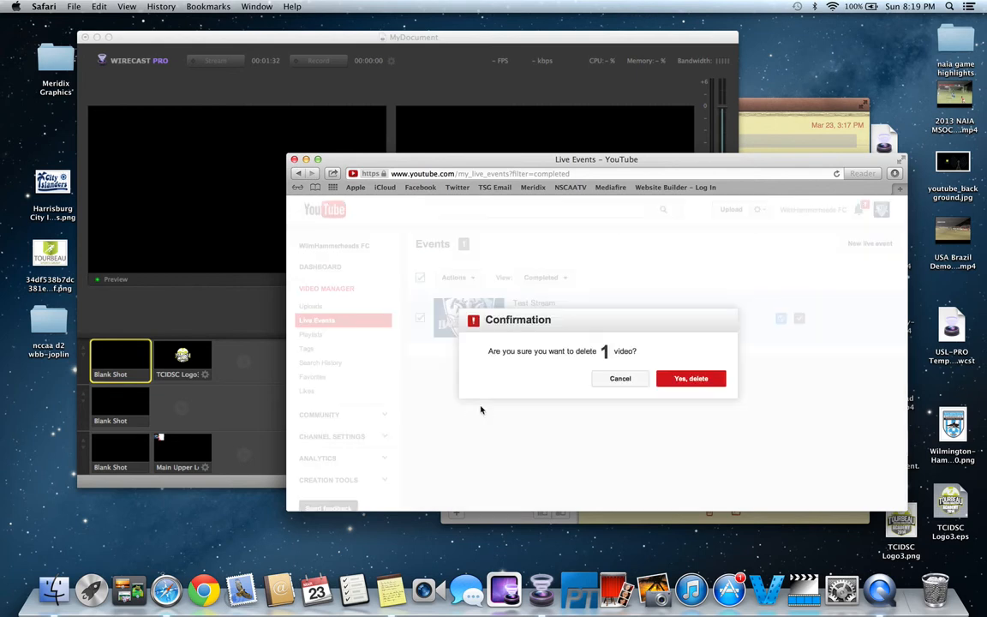
left_click(687, 378)
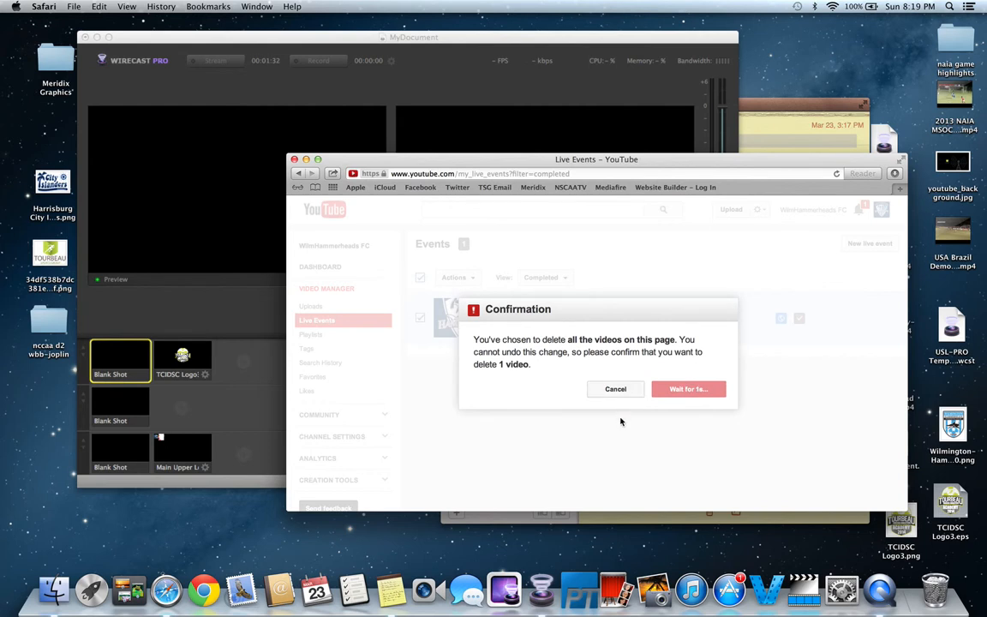
left_click(685, 389)
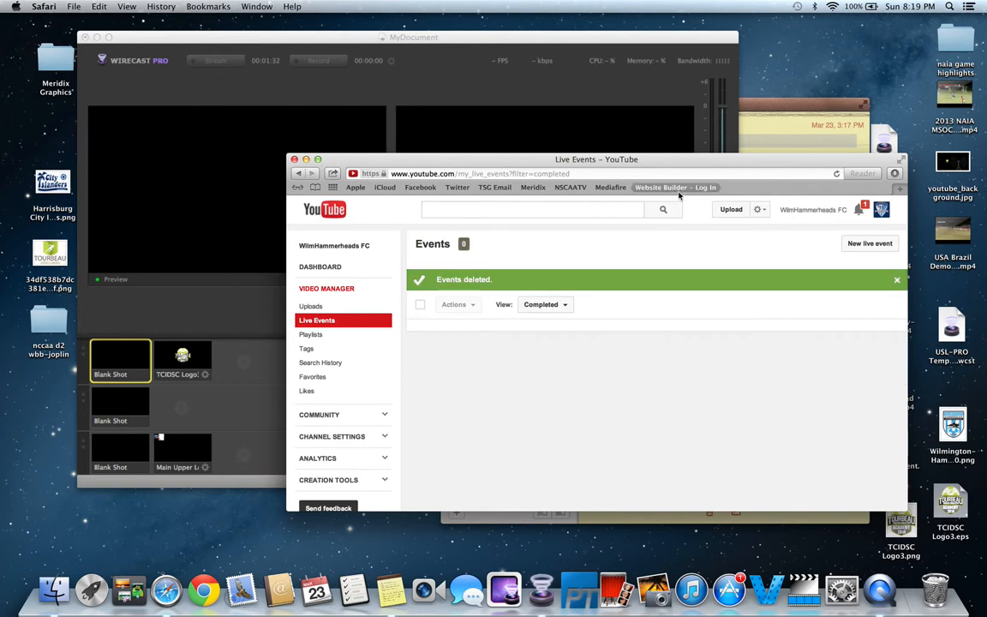
Close the Safari window and switch to Wirecast to save and close MyDocument.
left_click(294, 160)
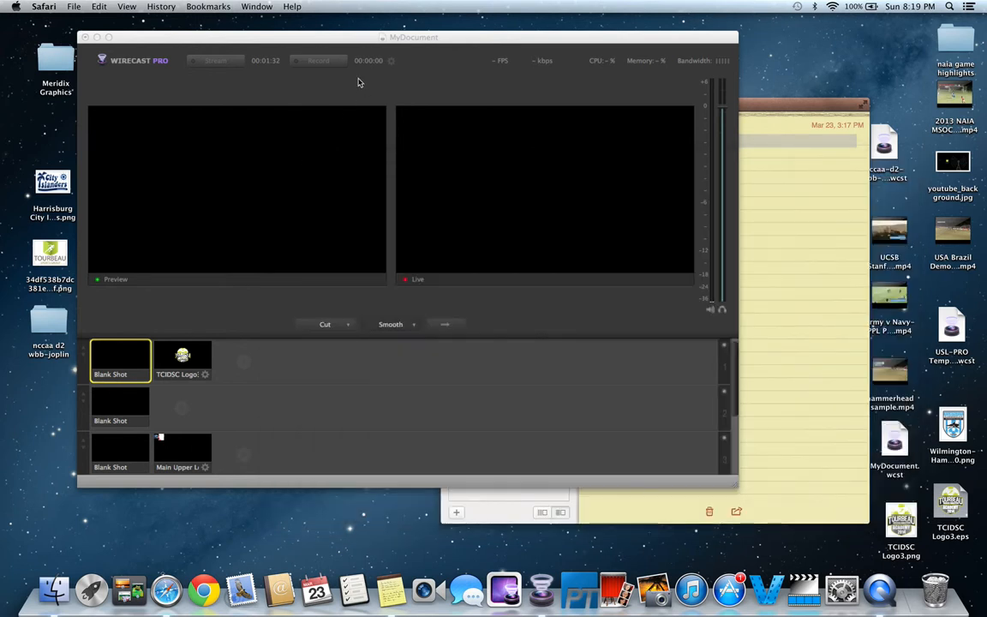
left_click(325, 37)
left_click(86, 6)
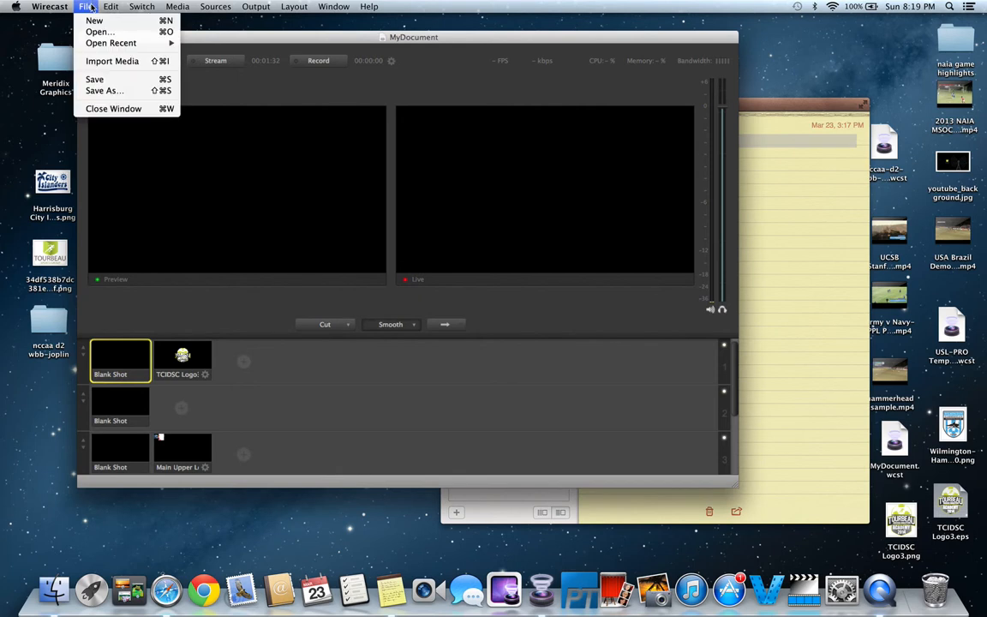
left_click(112, 80)
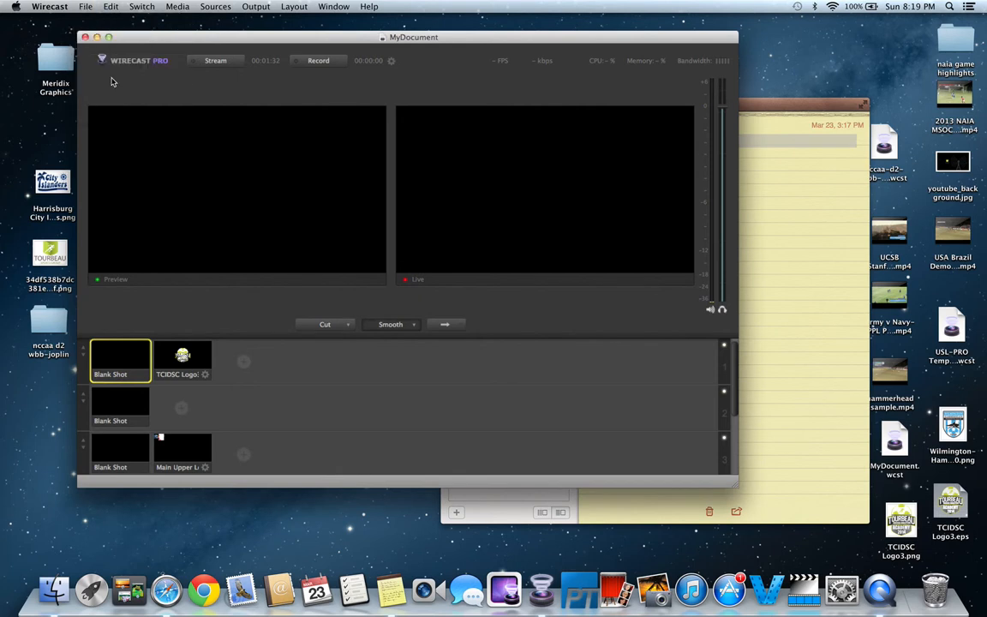
left_click(85, 37)
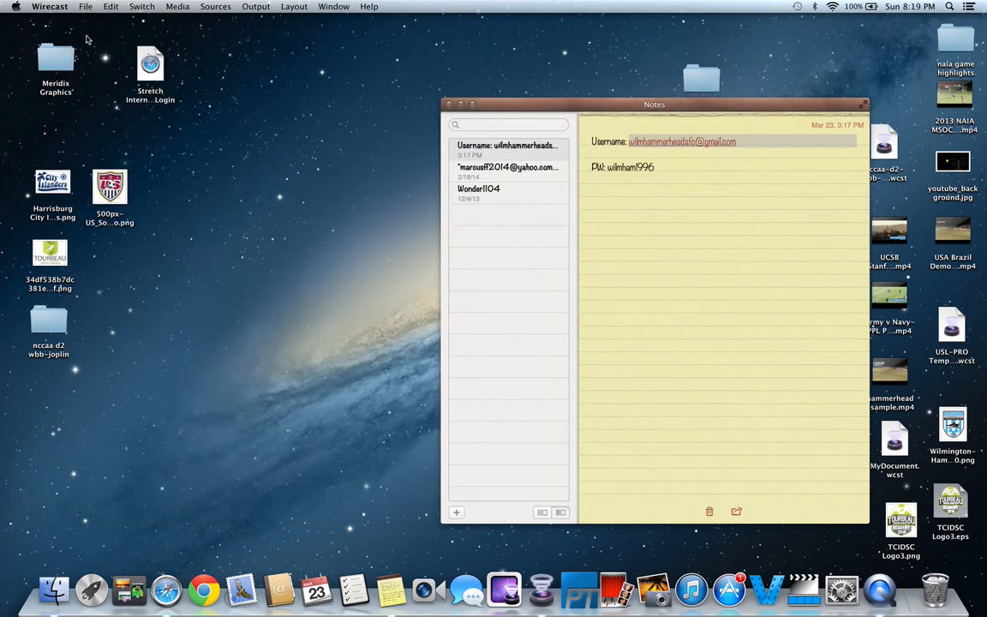